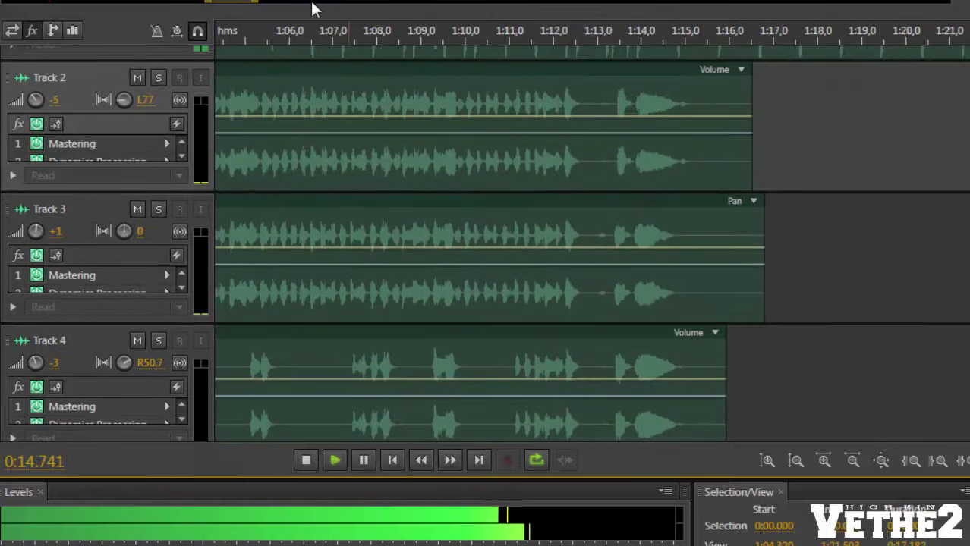
- Look through the multitrack session during playback, from the start of the vocals across all tracks
drag(237, 3, 75, 7)
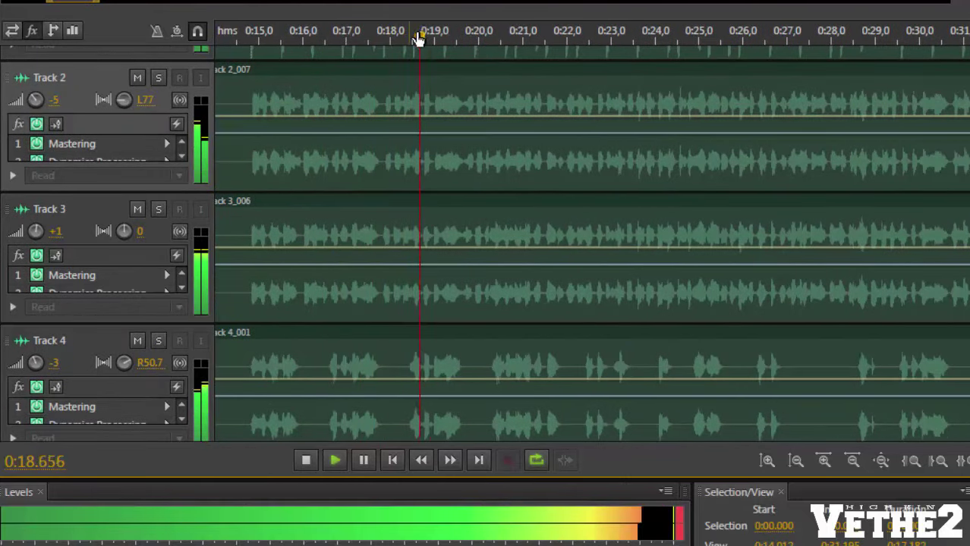
scroll(155, 168, up, 2)
scroll(502, 37, up, 5)
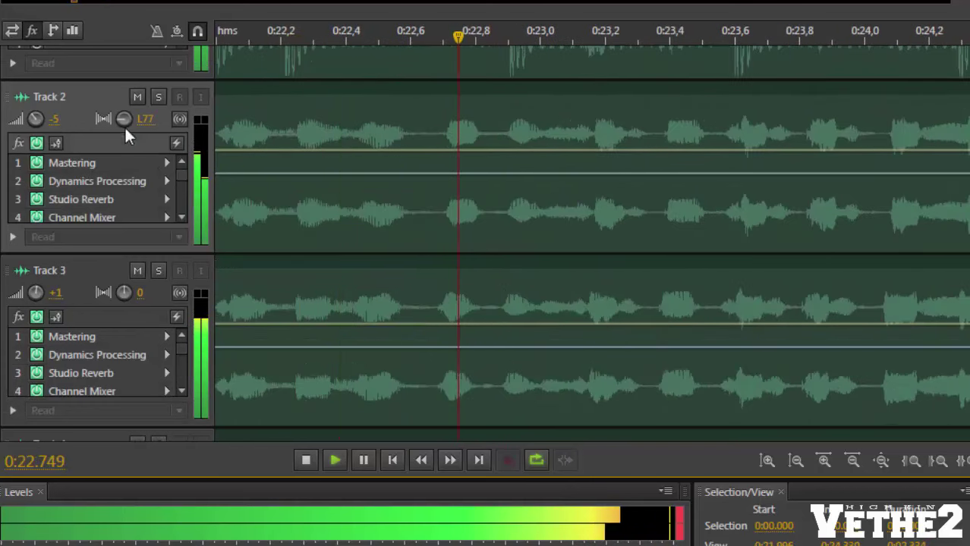
scroll(124, 219, down, 3)
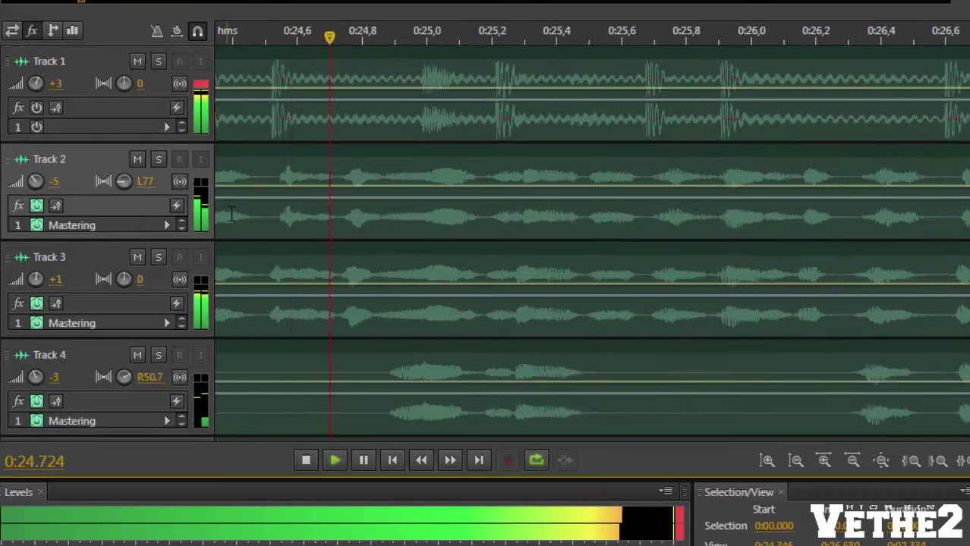
scroll(494, 33, down, 3)
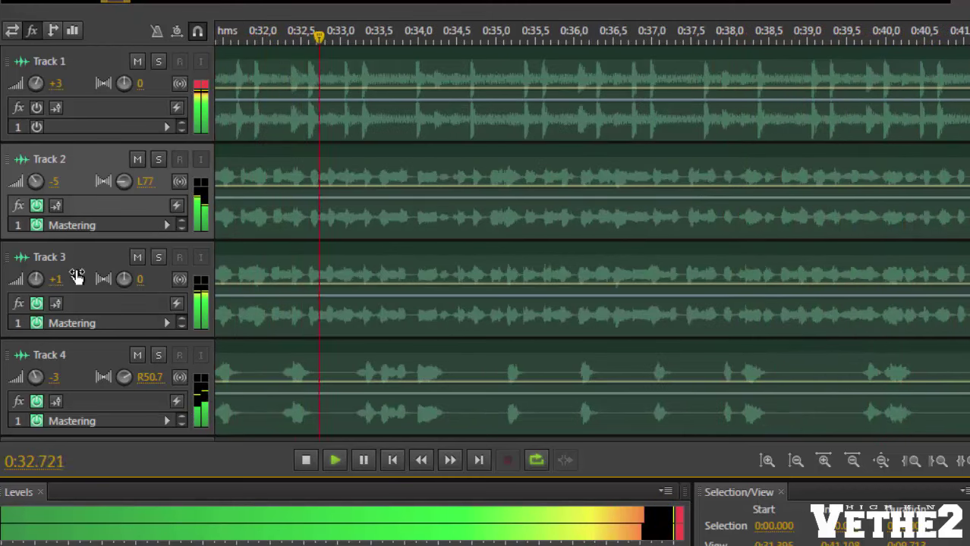
scroll(355, 260, down, 1)
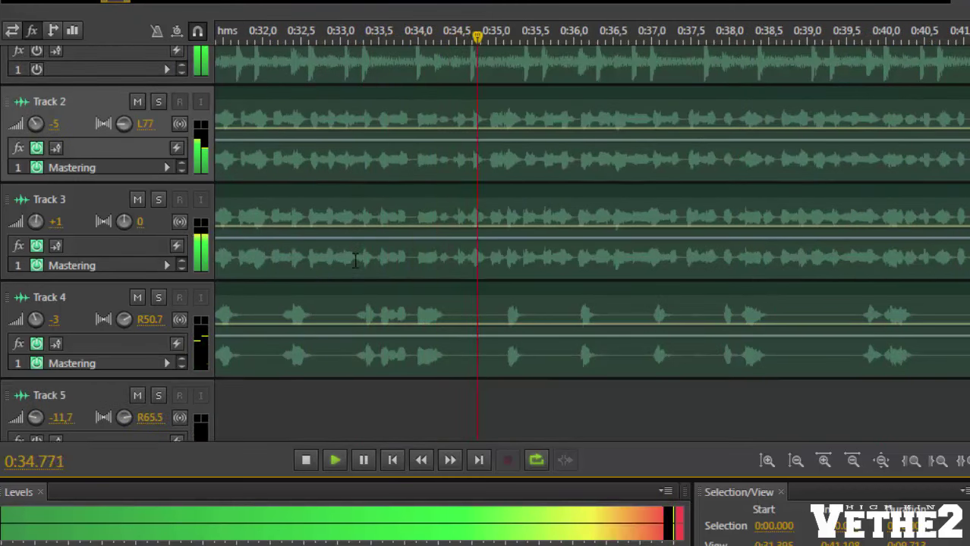
scroll(355, 260, up, 1)
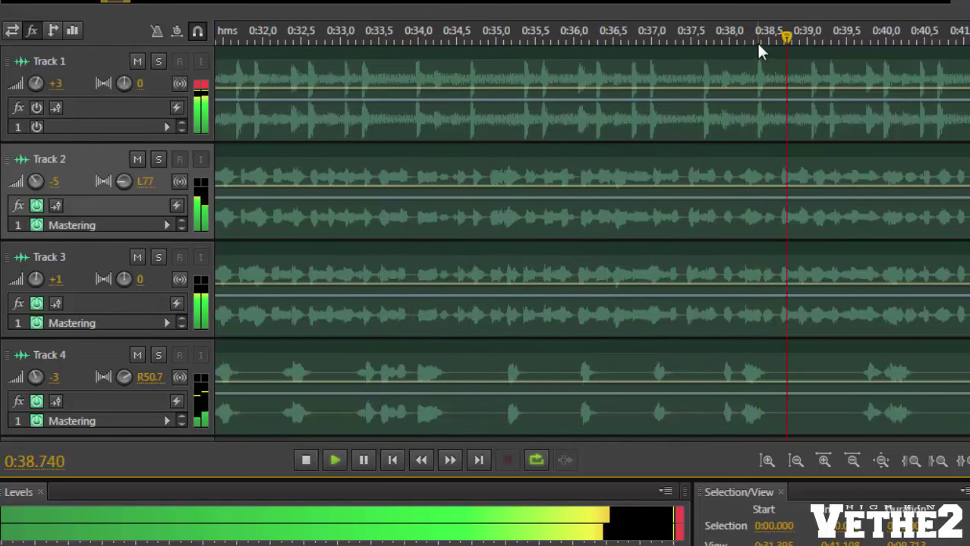
scroll(758, 35, up, 4)
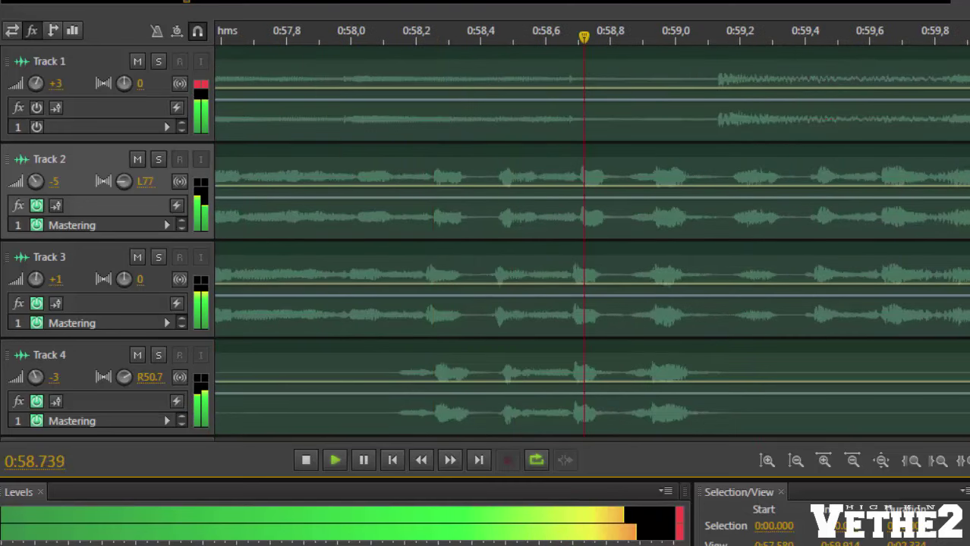
- Rename Track 4 as "đệm dậm"
click(54, 354)
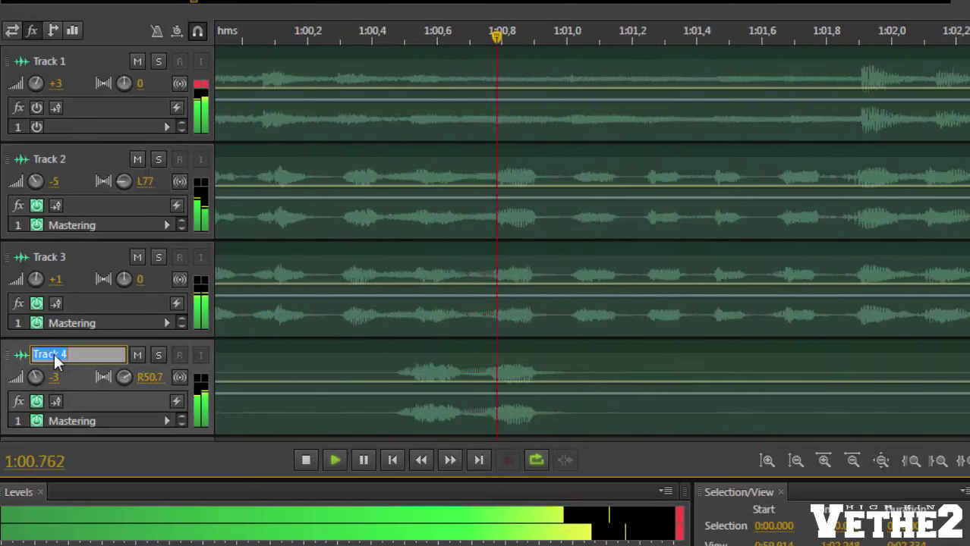
text(dem dam)
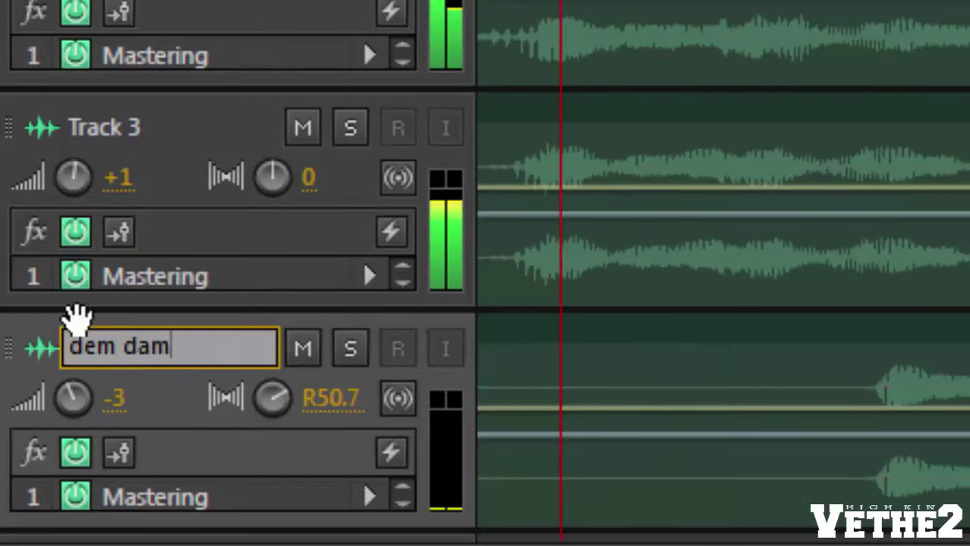
key(ctrl+a)
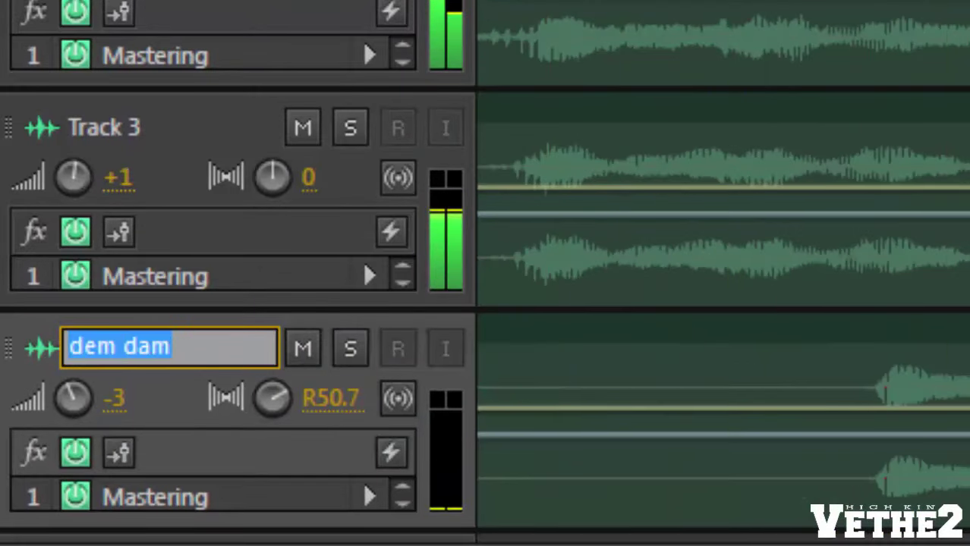
text(dem)
text( dậm)
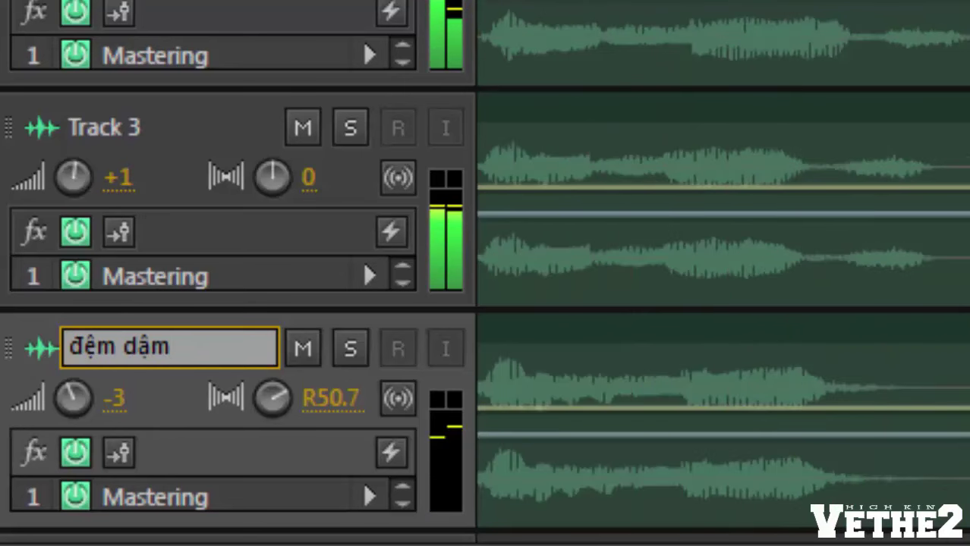
- Rename Track 3 as "track chính" and stop playback
click(126, 134)
text(tr)
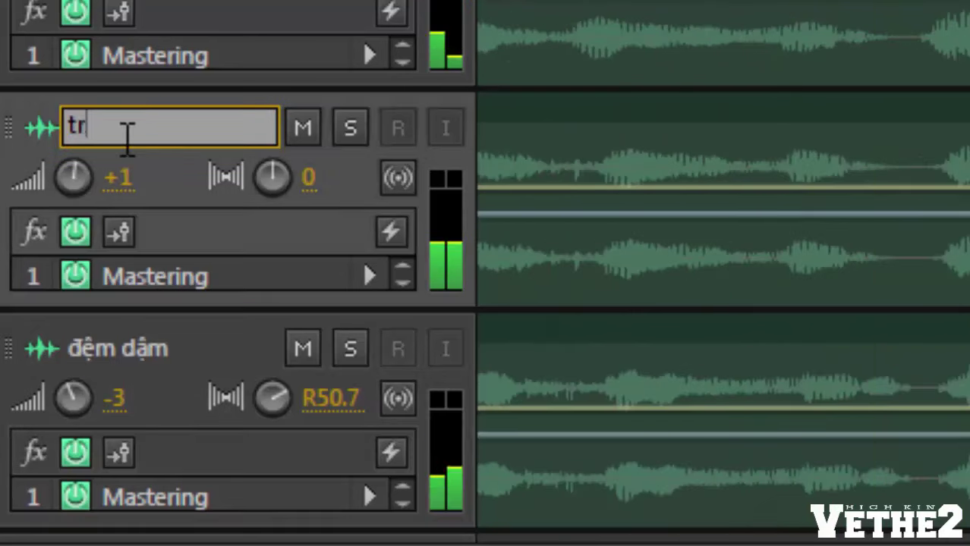
text(ack chính)
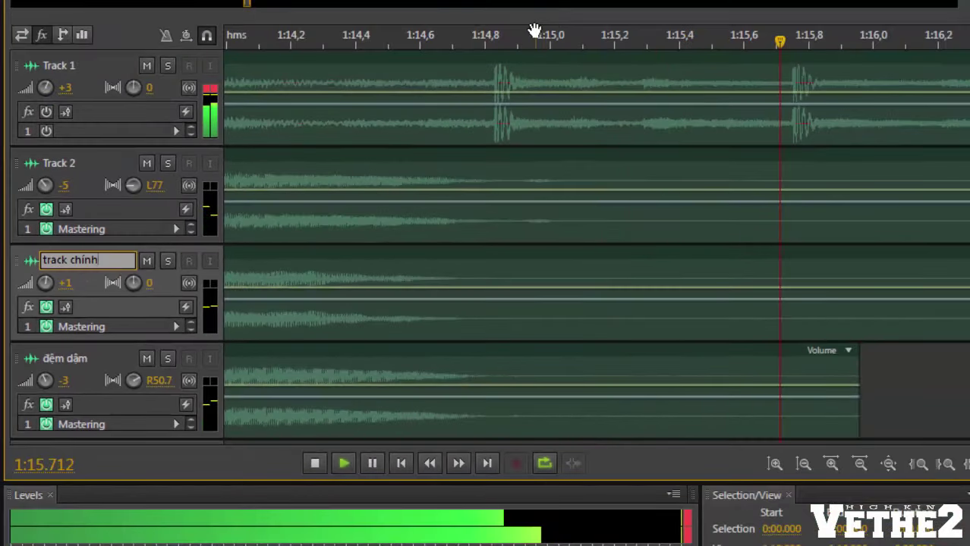
scroll(535, 31, down, 5)
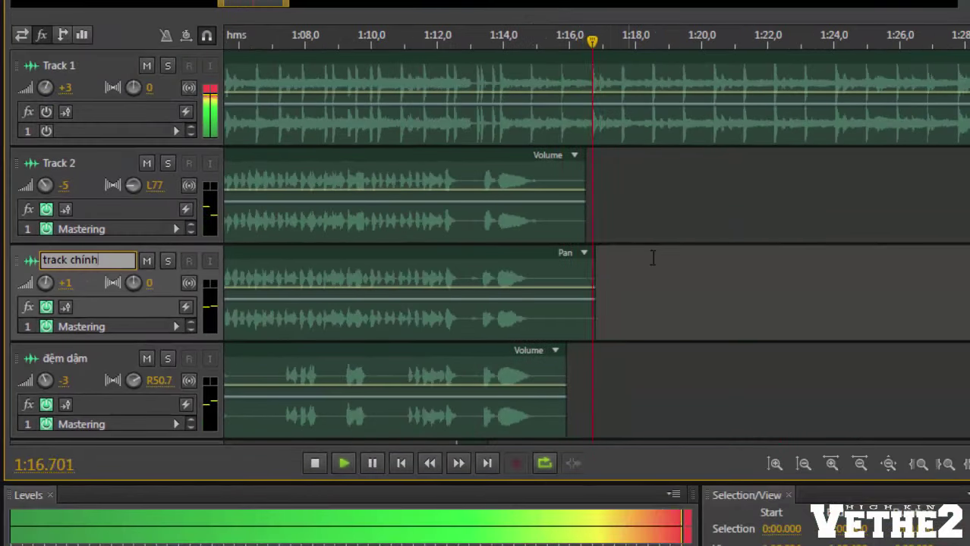
scroll(568, 264, down, 4)
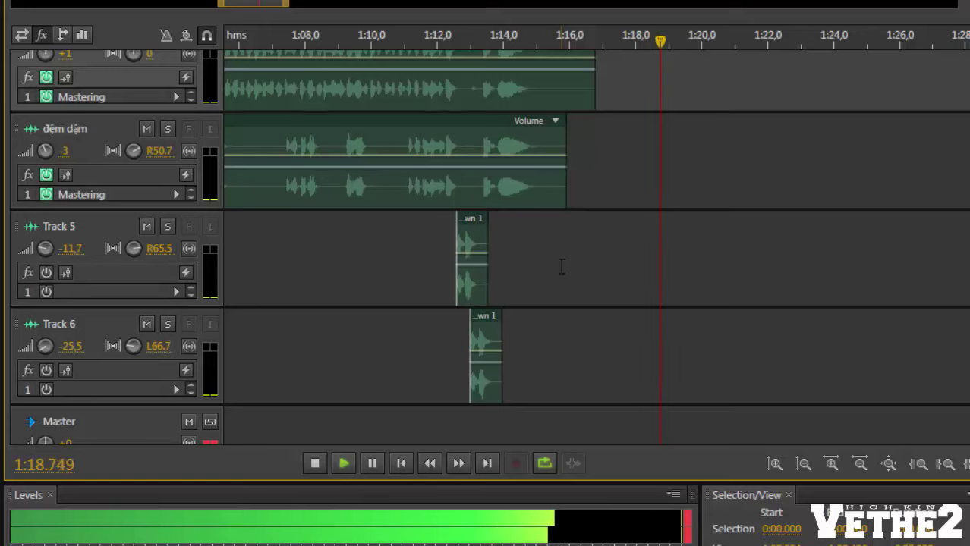
click(561, 265)
key(space)
- Rename Track 2 as "track đệm"
scroll(450, 255, up, 5)
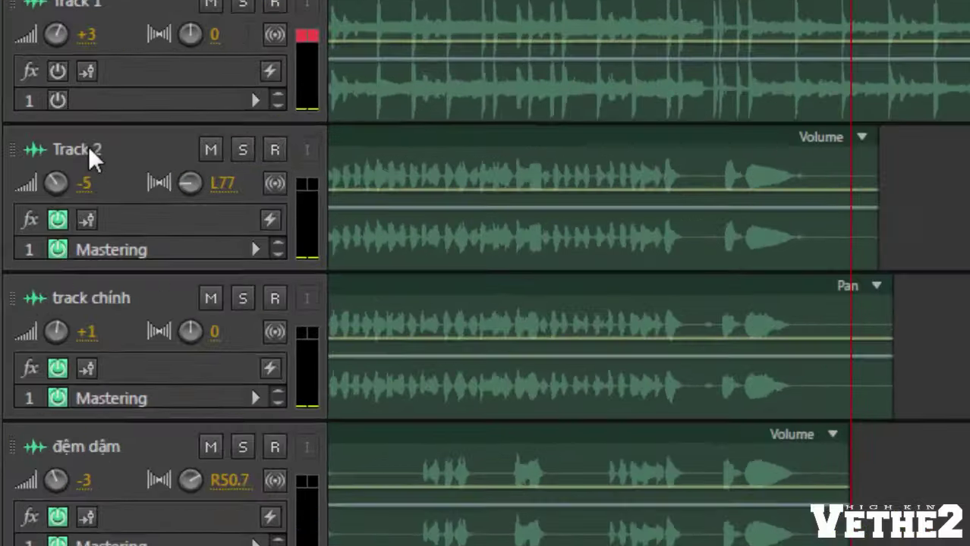
click(69, 169)
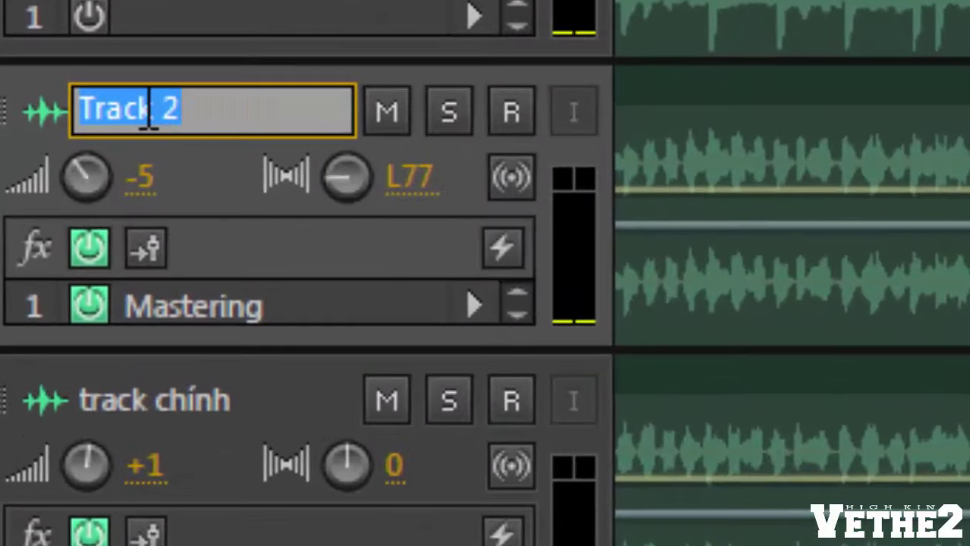
text(tra)
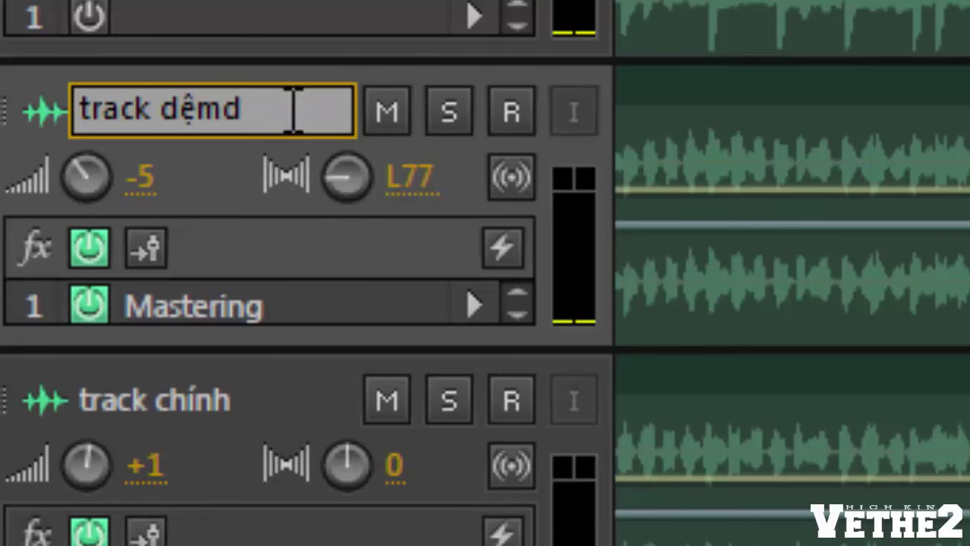
double_click(168, 114)
text(d)
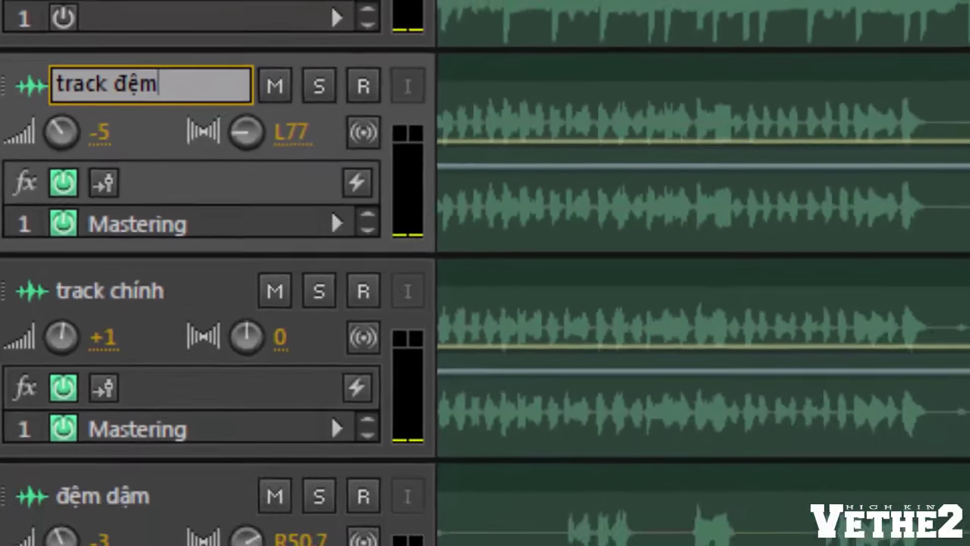
- Select the two short clips on Tracks 5 and 6 and rename Track 5 as "hai cái vớ vẩn tạo hiệu ứng echo"
scroll(783, 220, down, 5)
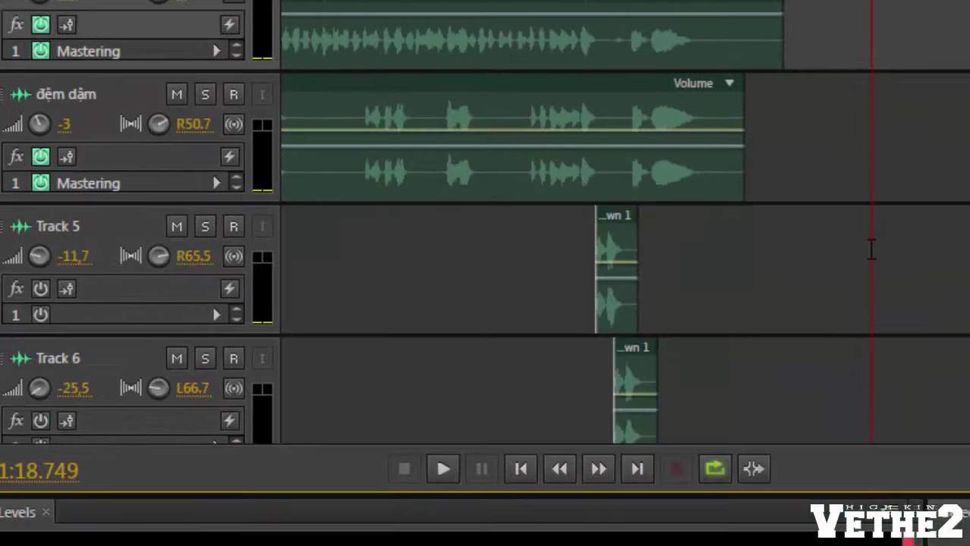
drag(570, 103, 702, 237)
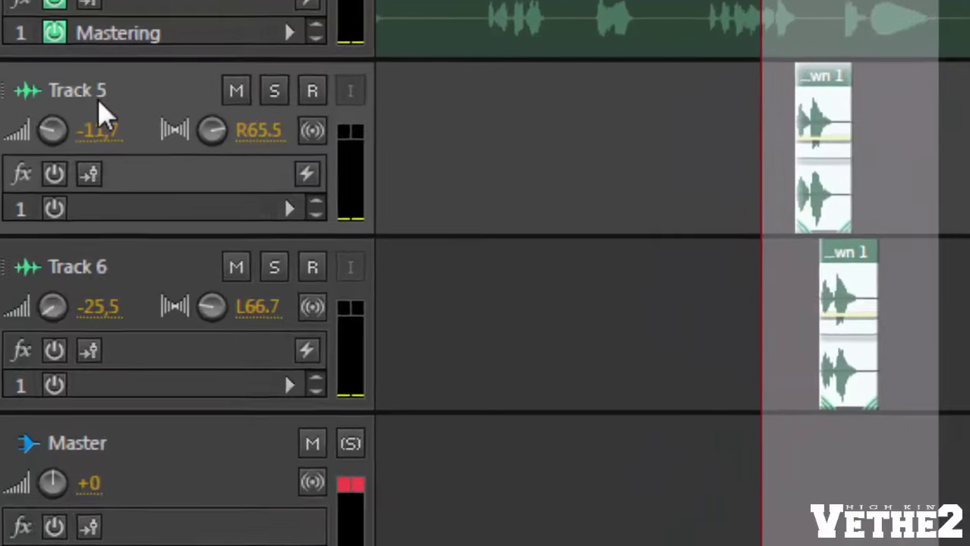
double_click(72, 73)
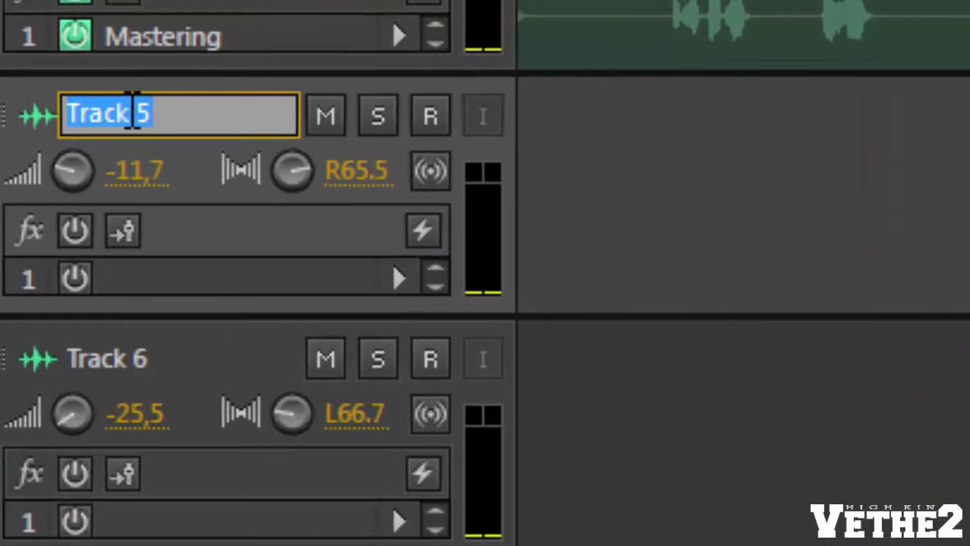
text(hai cại vớ vẩn)
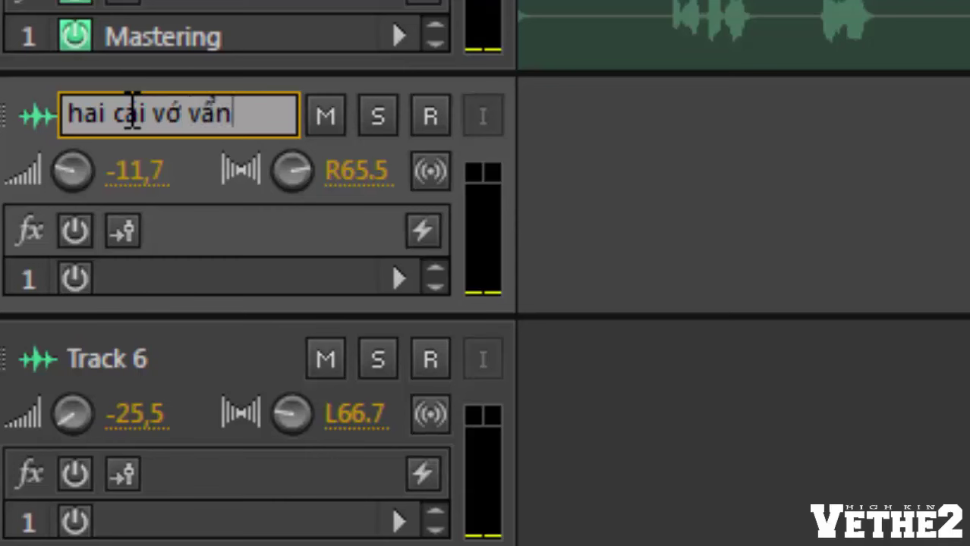
text(hiệu ung)
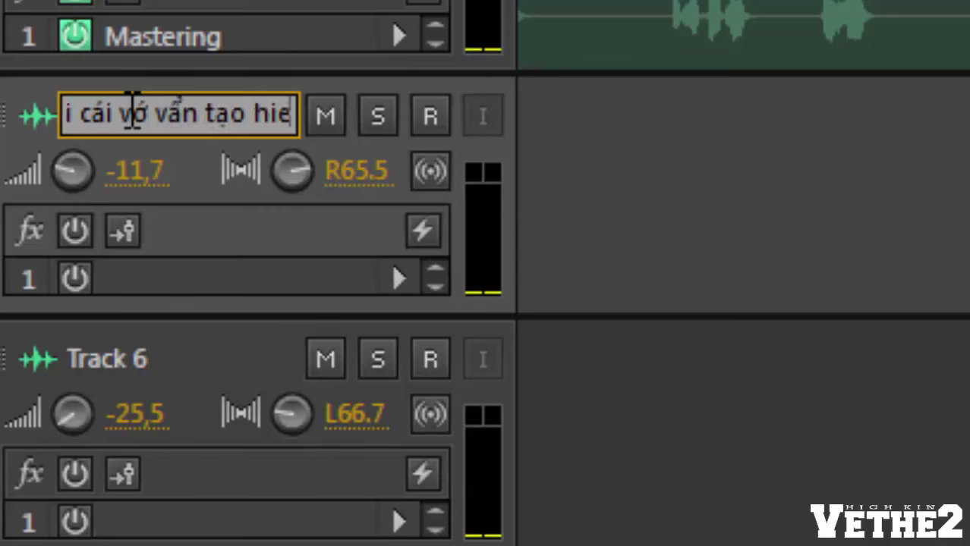
text(s echo)
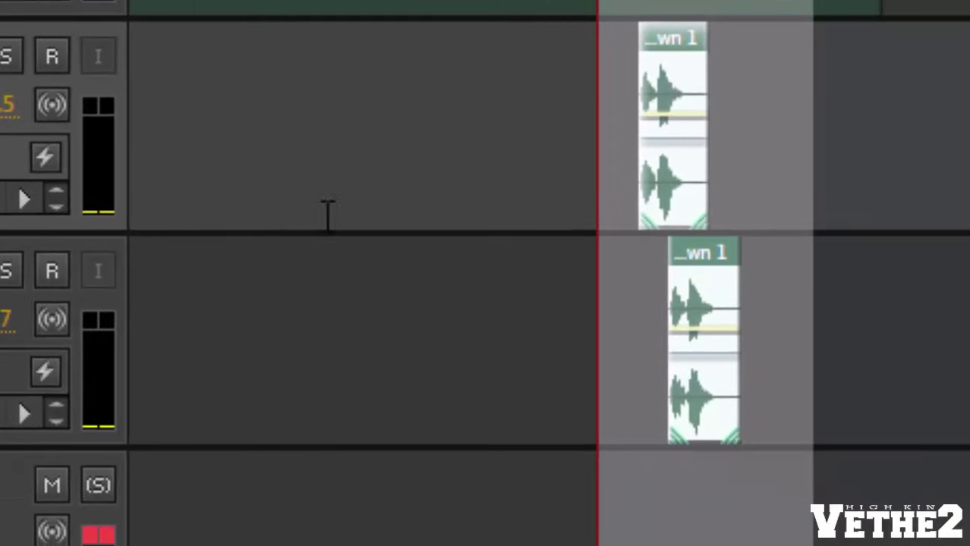
- Mute Track 1 and play the passage starting just before the two short echo clips
click(570, 128)
key(space)
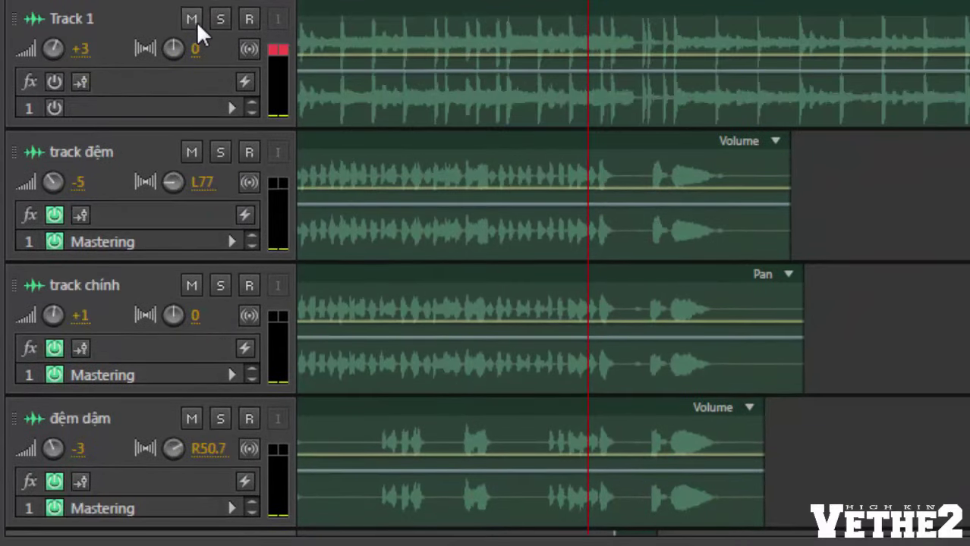
click(197, 20)
scroll(835, 228, down, 2)
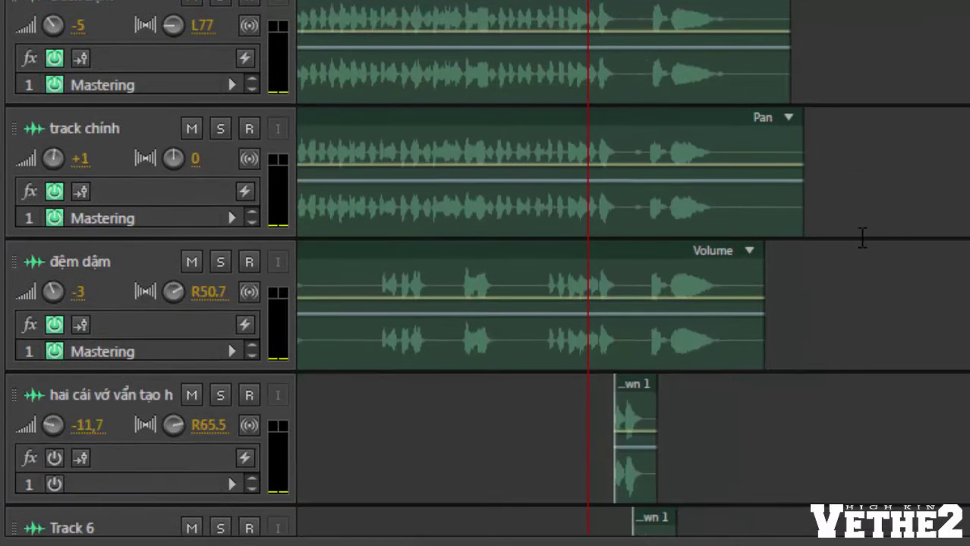
key(space)
scroll(875, 236, down, 3)
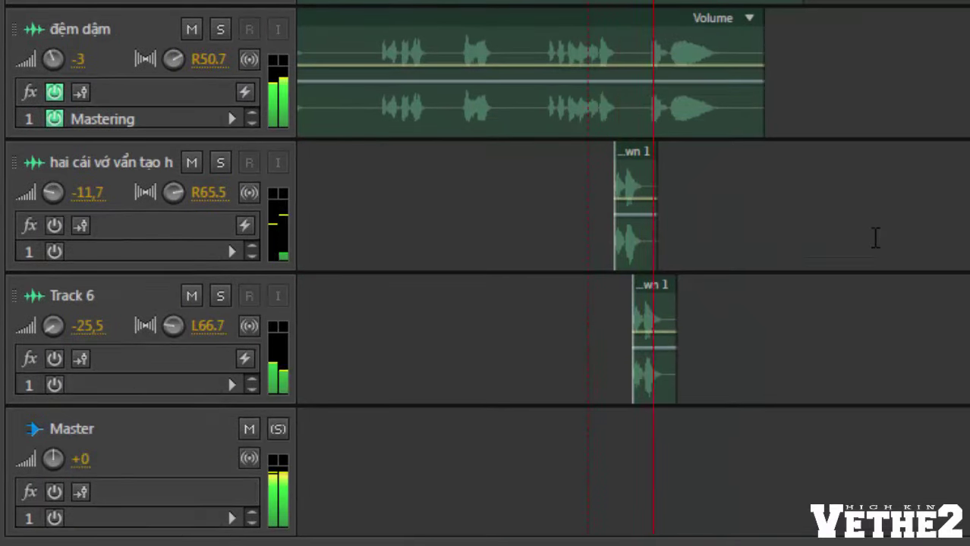
key(space)
key(space)
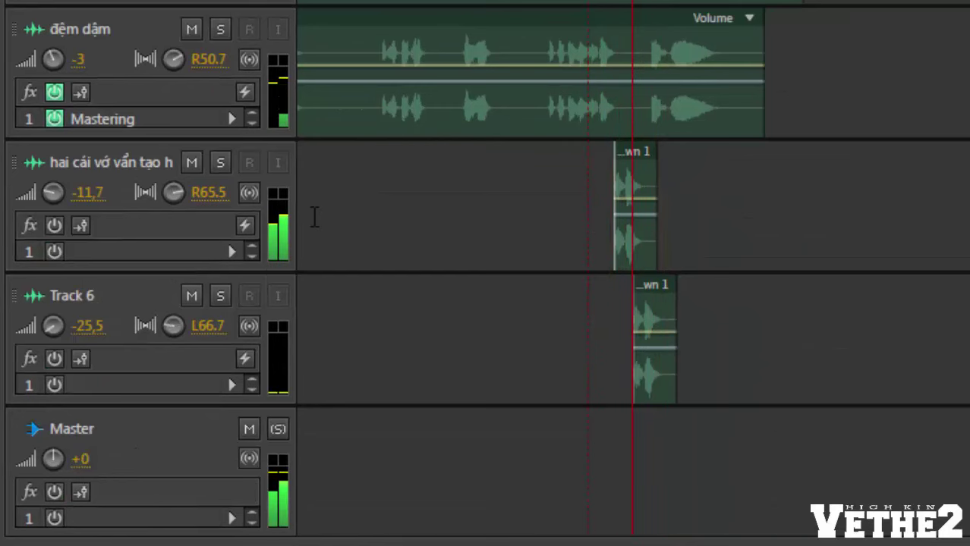
key(space)
- Solo the two echo tracks to hear them alone, and clear the solos after playback
click(217, 164)
click(220, 296)
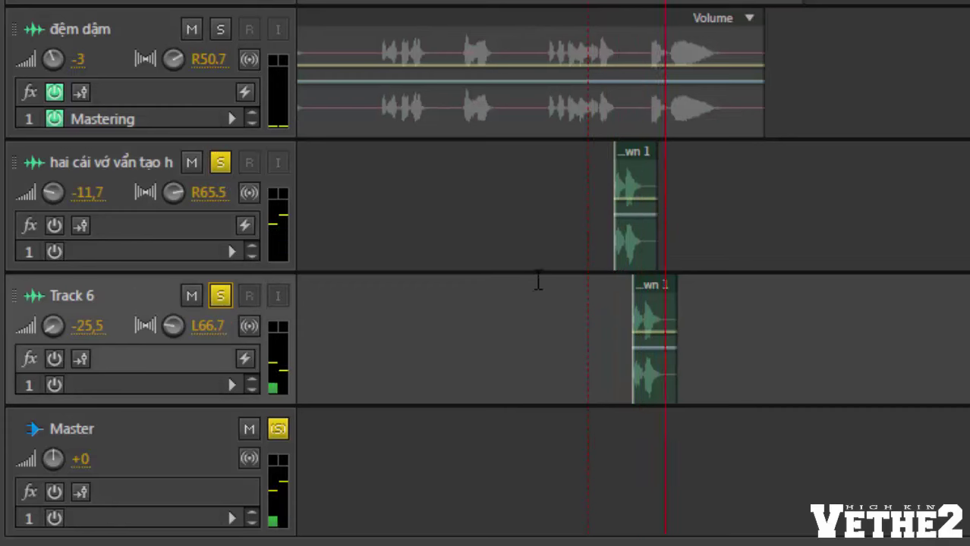
key(space)
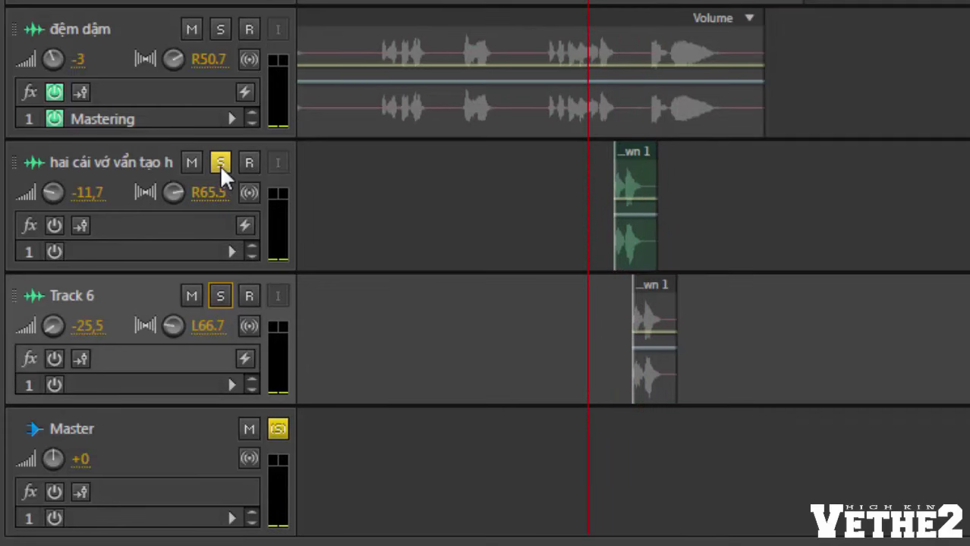
key(space)
- Unmute Track 1 and play the same passage with all tracks together
scroll(516, 275, up, 4)
key(space)
click(191, 18)
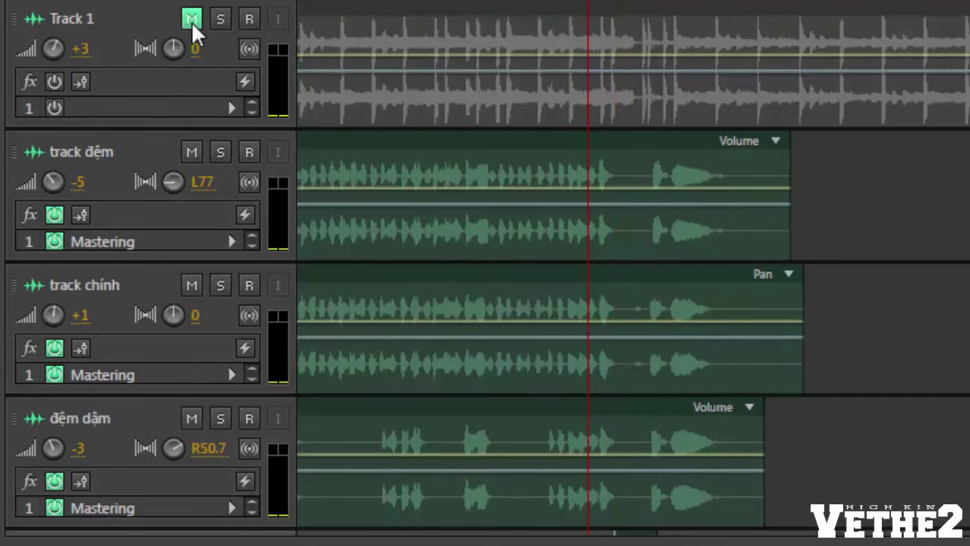
click(191, 18)
key(space)
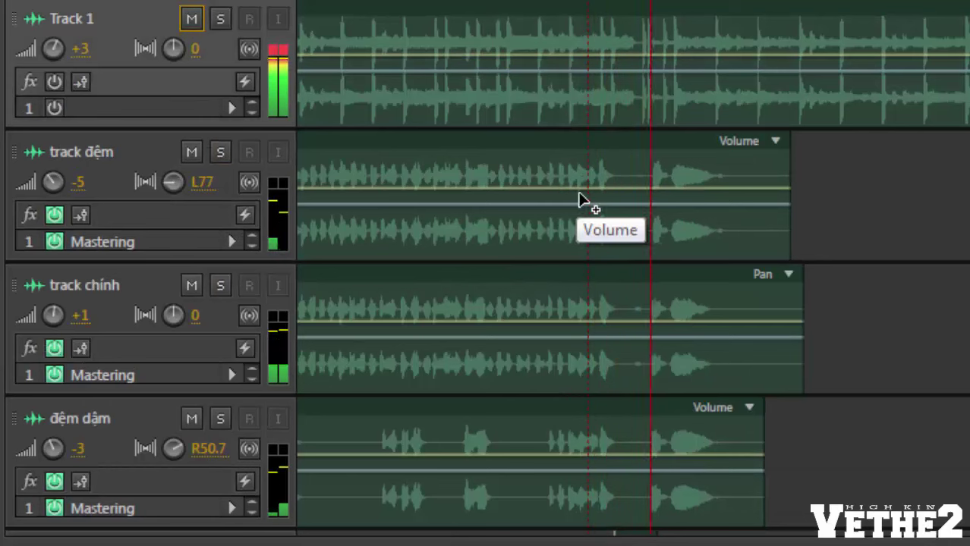
key(space)
- Mix down the session's time range from 0:00.000 to 1:26.614 into a new file
click(908, 225)
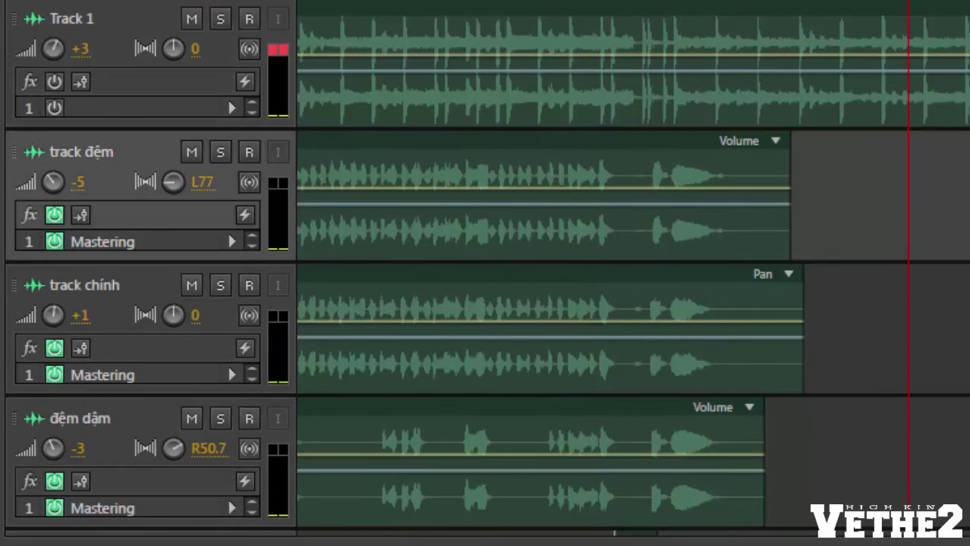
scroll(642, 30, down, 3)
right_click(445, 218)
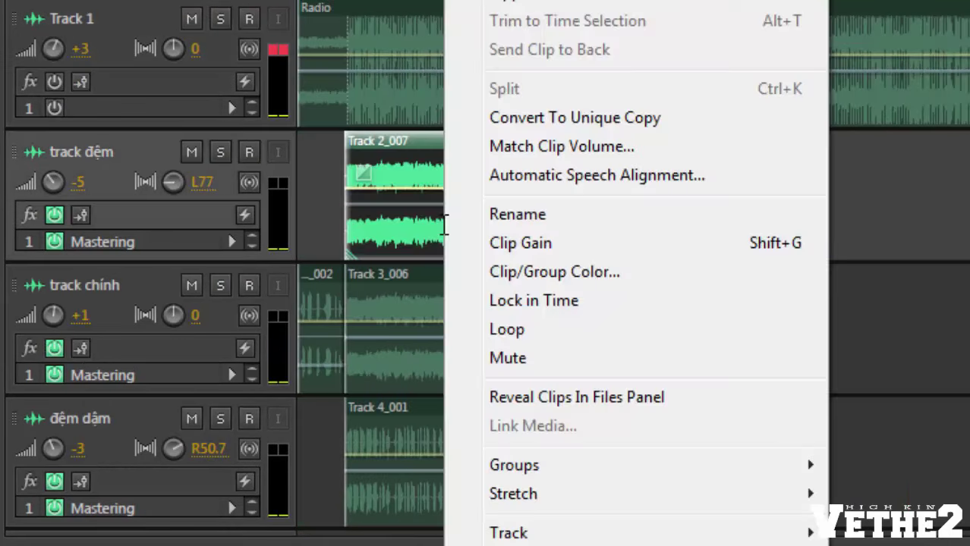
click(800, 340)
drag(594, 300, 156, 346)
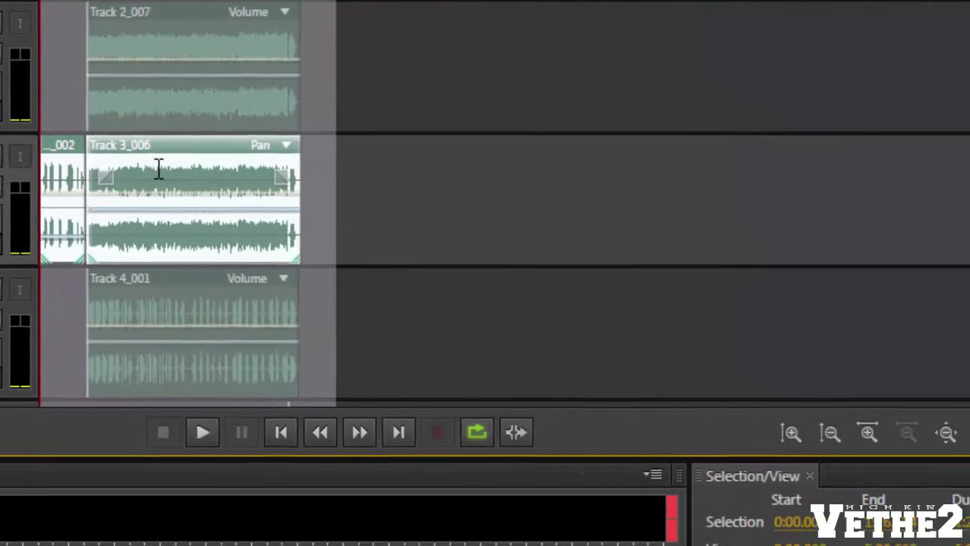
right_click(416, 300)
mouse_move(228, 369)
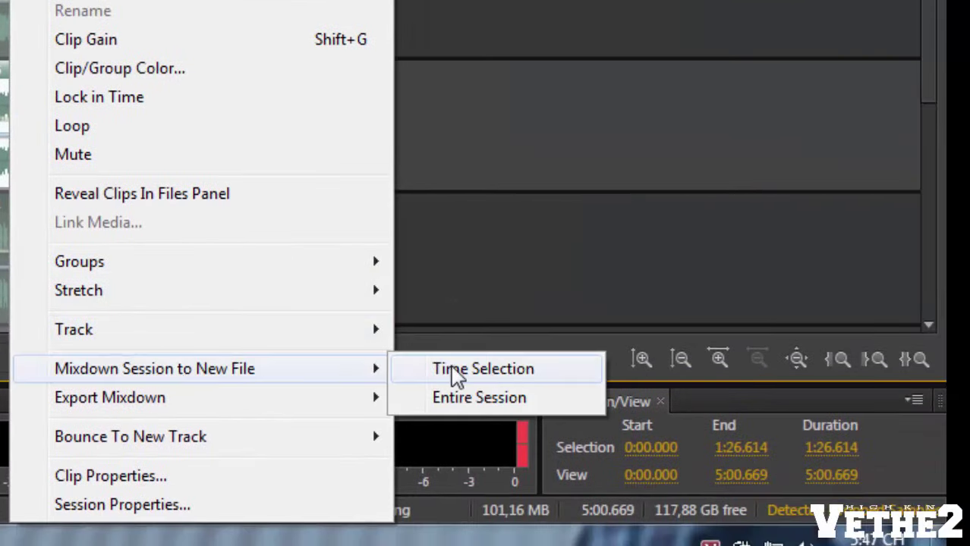
click(452, 376)
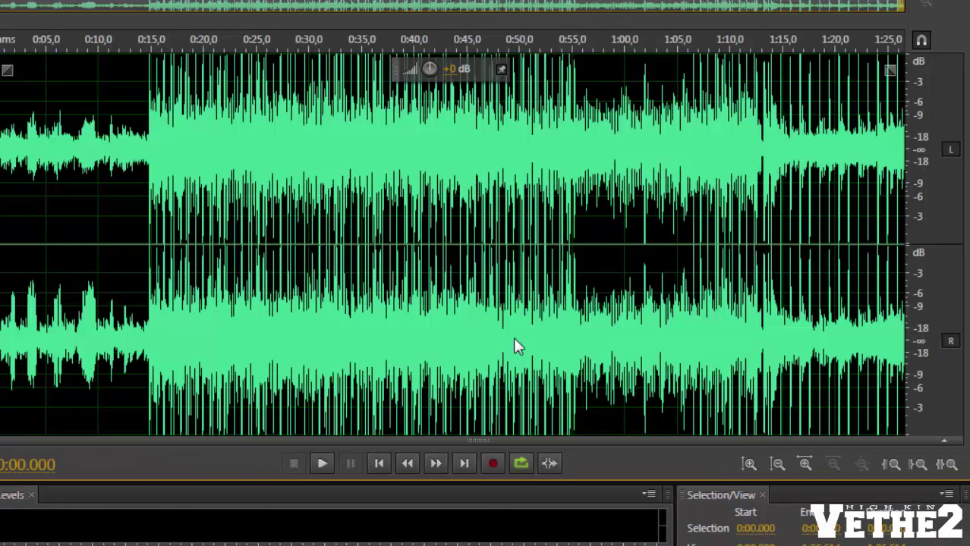
- Play the mixdown's opening and the passage starting at about 1:11
click(130, 144)
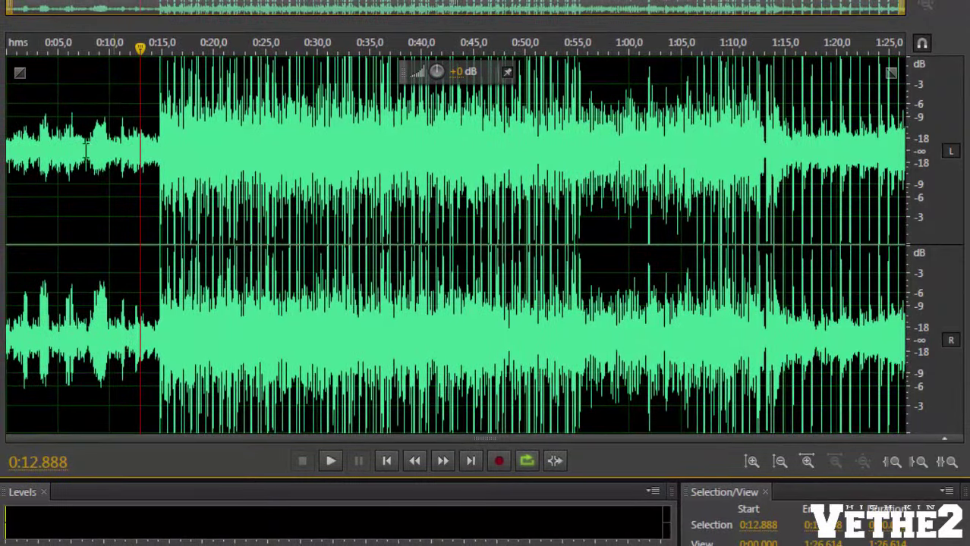
key(space)
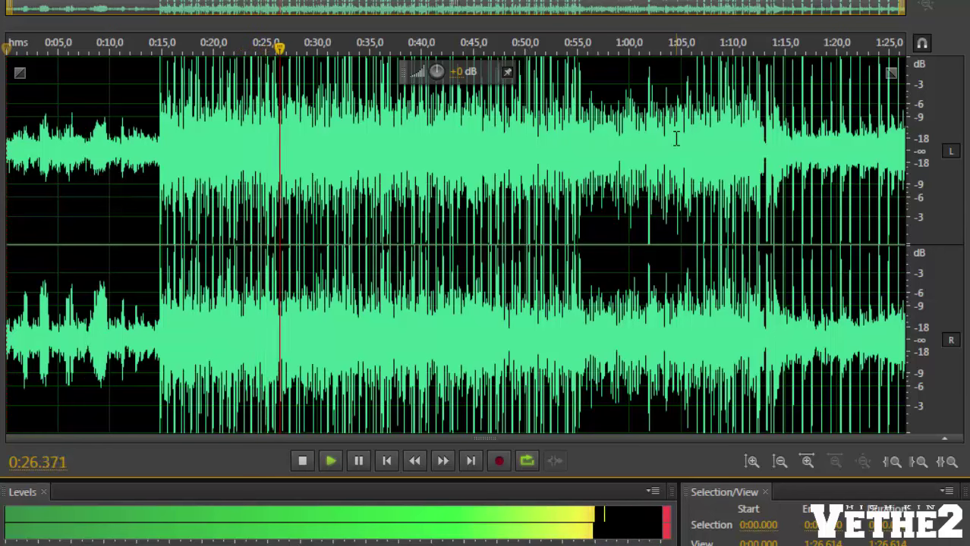
key(space)
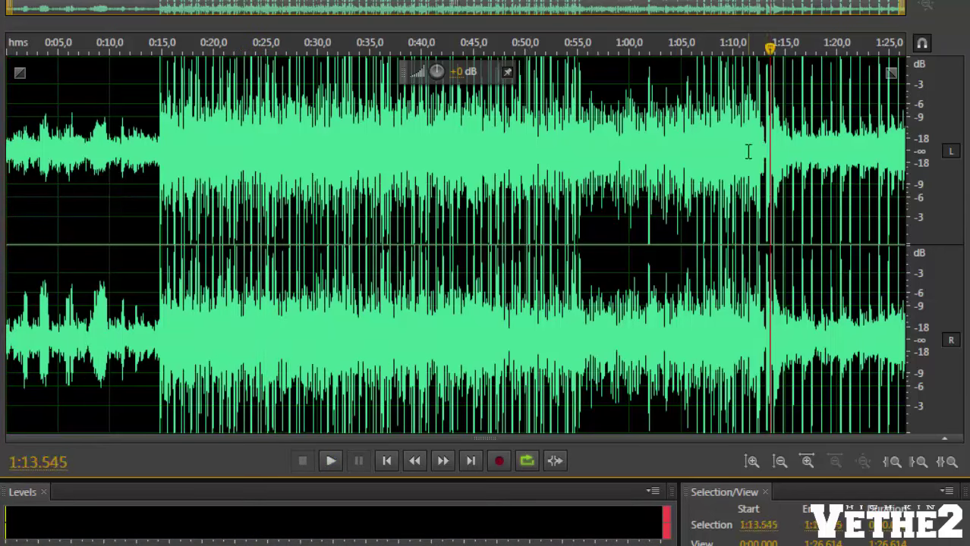
click(748, 152)
key(space)
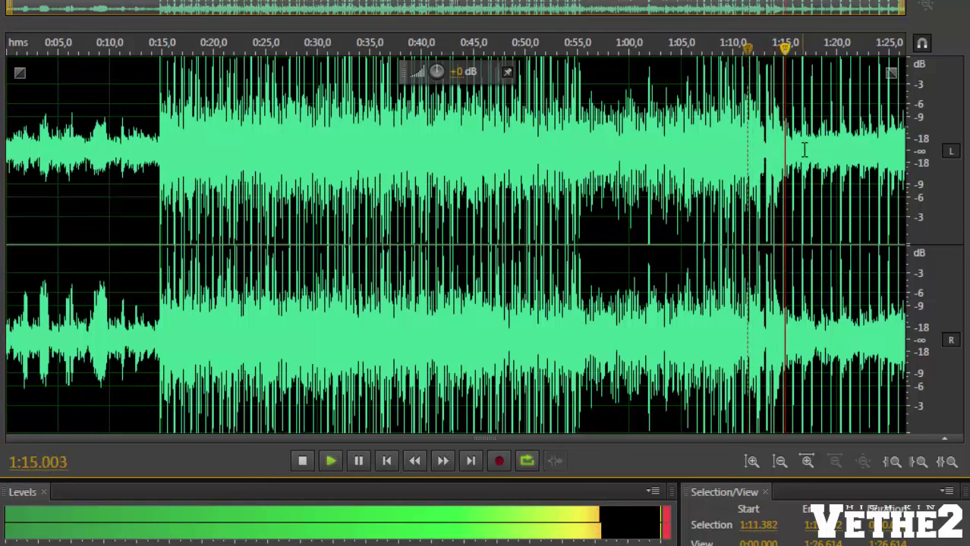
- Delete the mixdown's audio from 1:17.961 to the end and fade out the new ending
drag(816, 150, 968, 141)
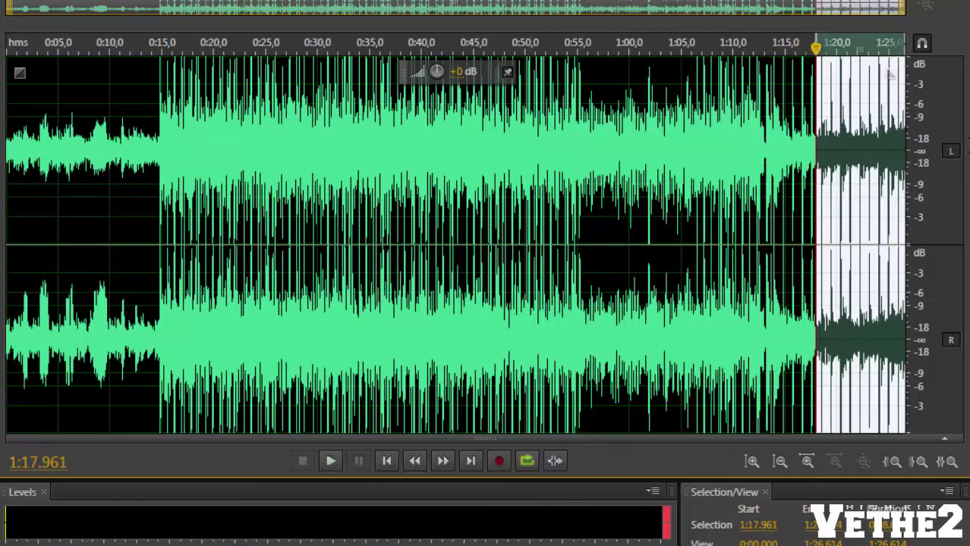
key(Delete)
drag(903, 71, 849, 125)
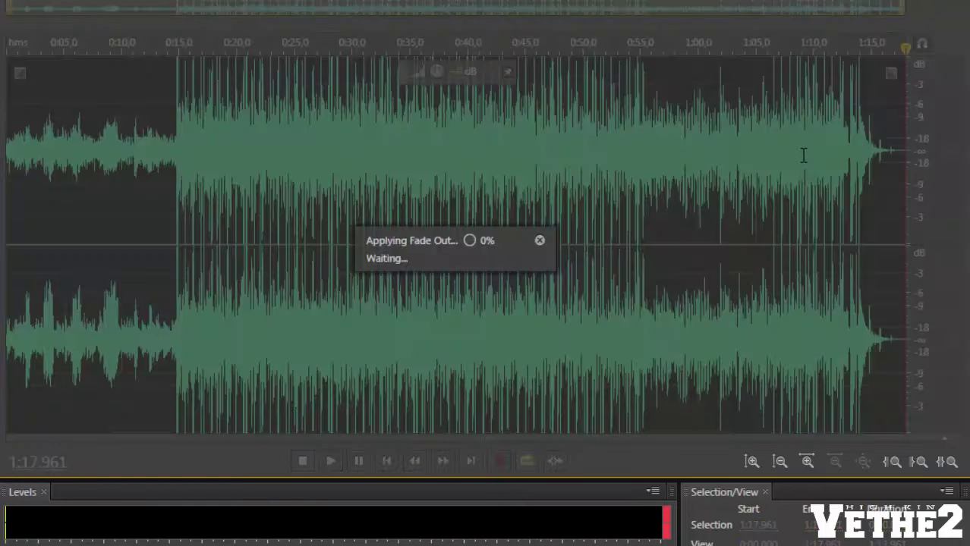
- Play the faded ending from about 1:12.7
click(829, 150)
key(space)
click(827, 151)
click(845, 157)
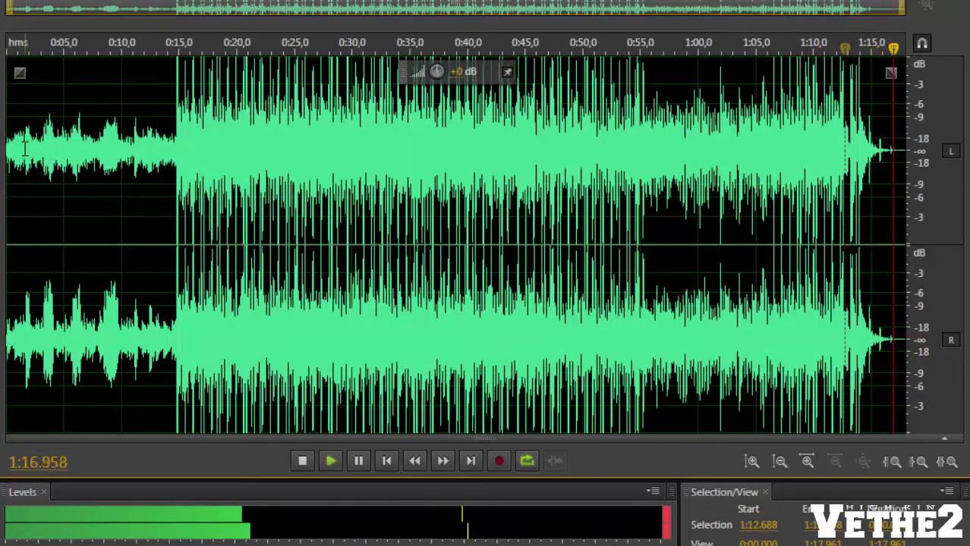
- Add another short fade-out at the very end of the mixdown and delete the silent tail after 1:16.744
drag(892, 71, 874, 104)
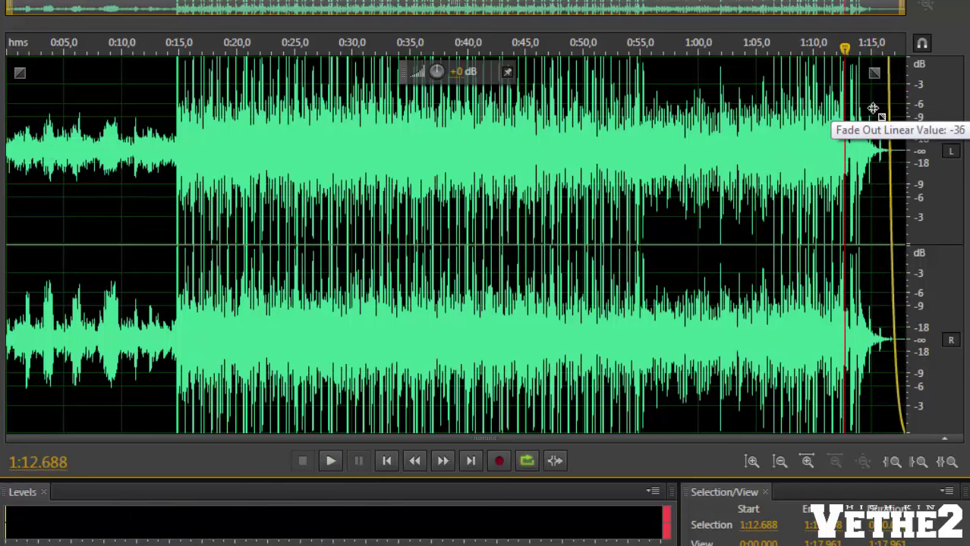
drag(888, 71, 869, 109)
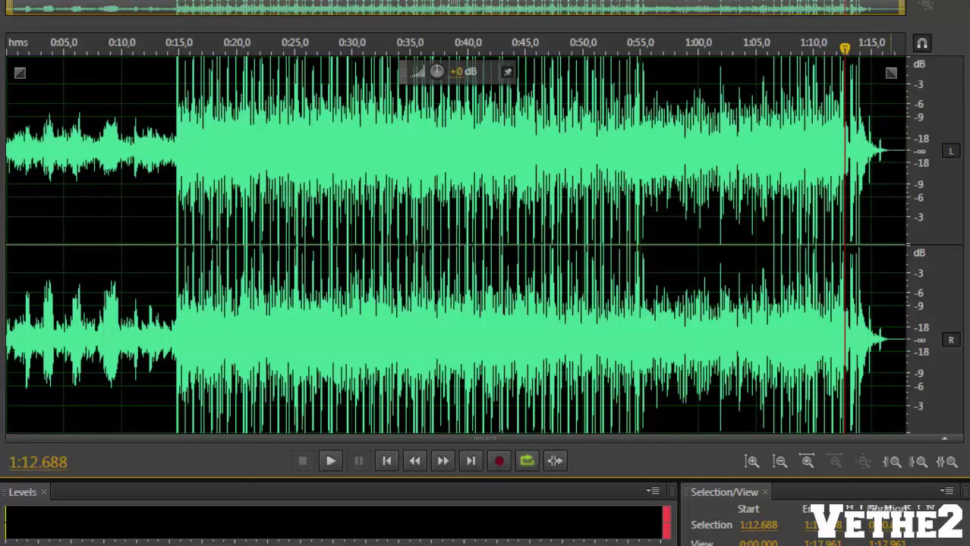
drag(892, 151, 938, 151)
key(Delete)
- Play the trimmed ending from 1:12.752 to check the fade
click(859, 152)
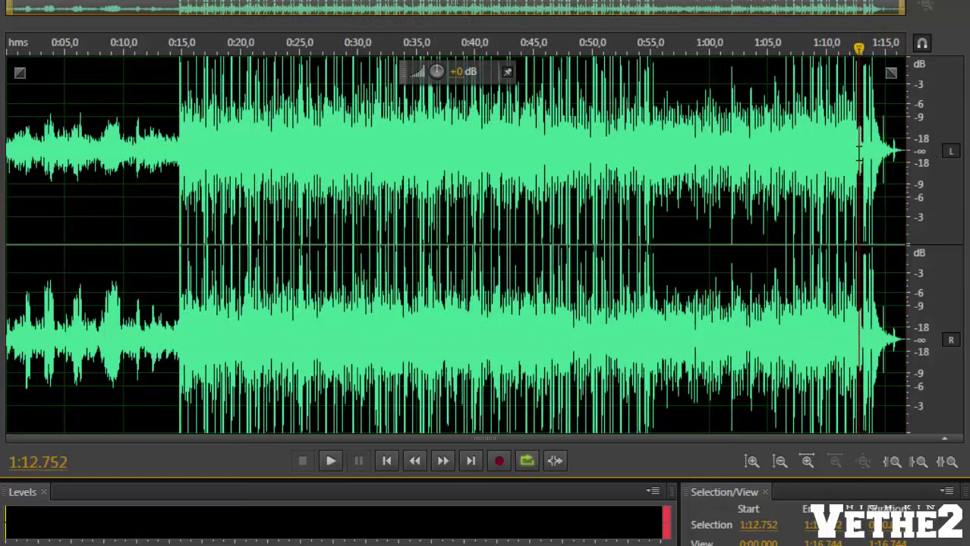
key(space)
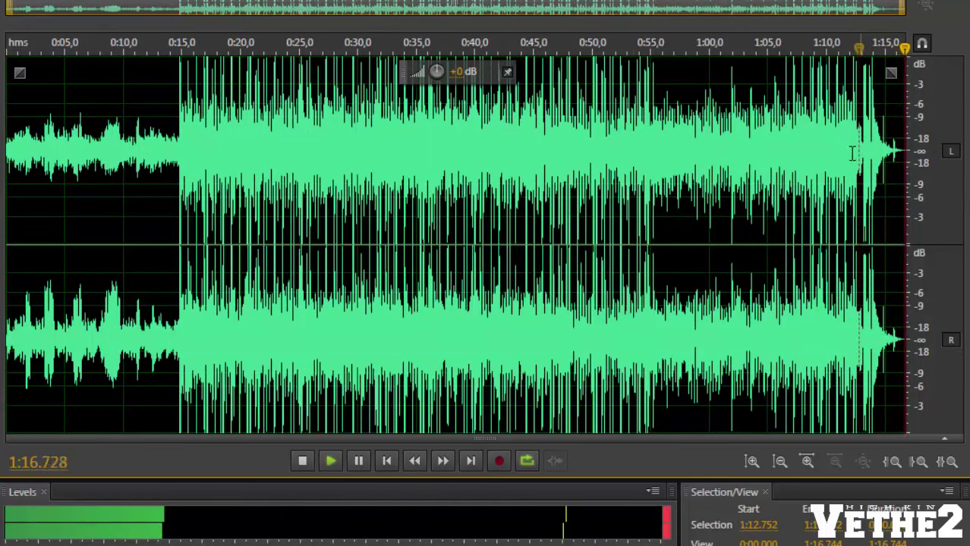
key(space)
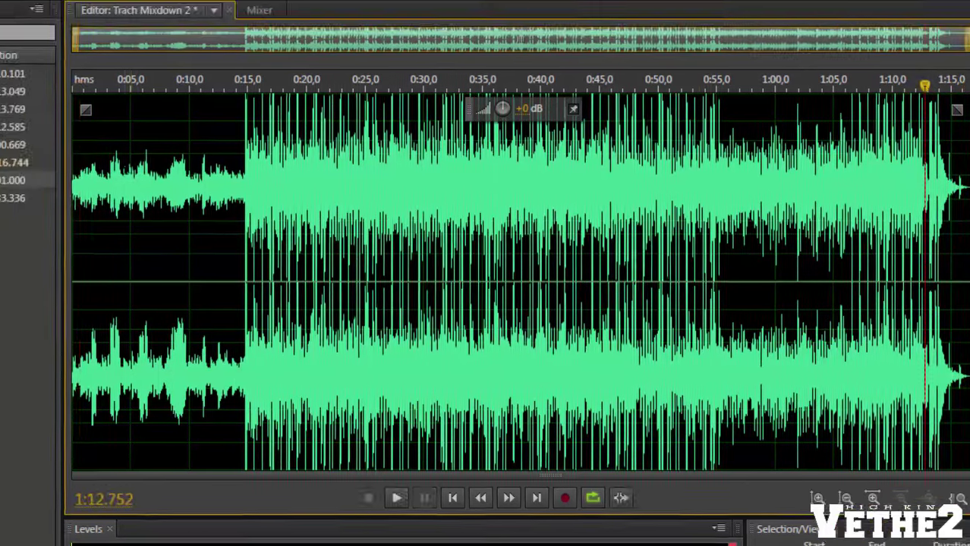
- Play the mixdown from 0:05.000 and open the iZotope Ozone VST effect with the CD Master - Exciter And Widener preset
click(130, 83)
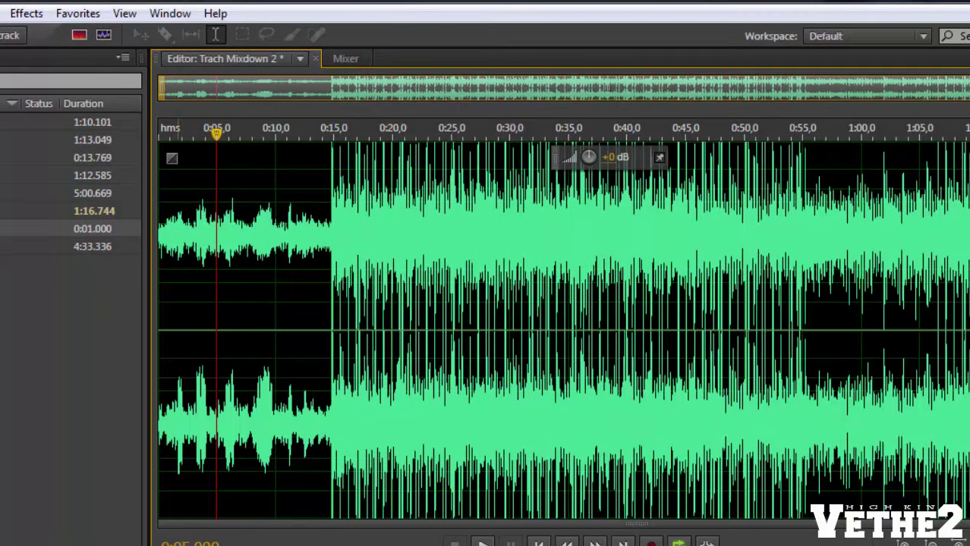
click(29, 14)
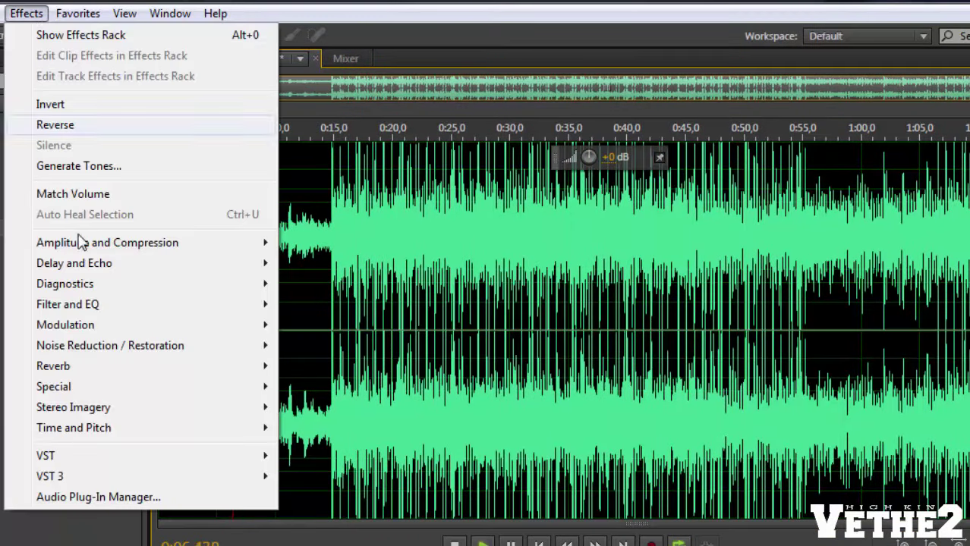
mouse_move(146, 397)
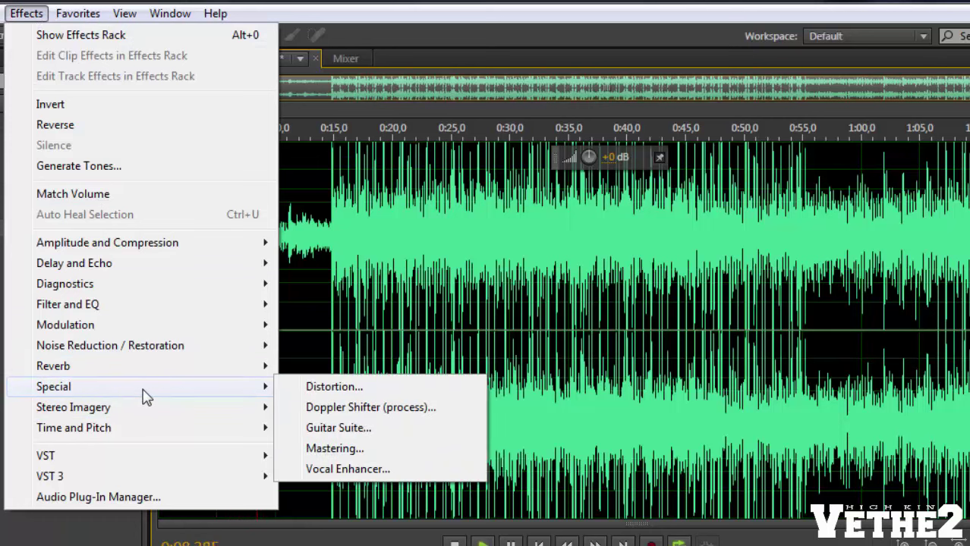
mouse_move(148, 372)
mouse_move(180, 461)
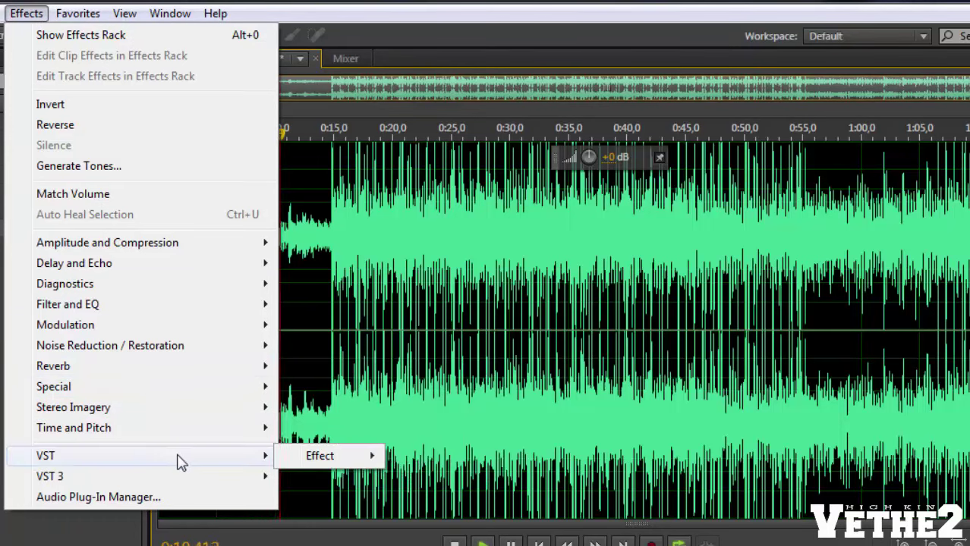
mouse_move(340, 461)
mouse_move(496, 460)
click(592, 459)
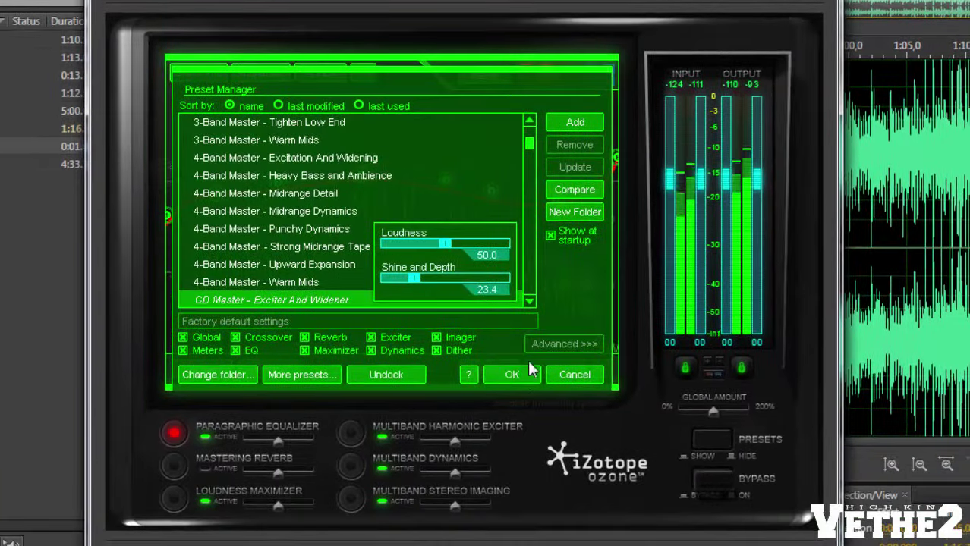
click(513, 375)
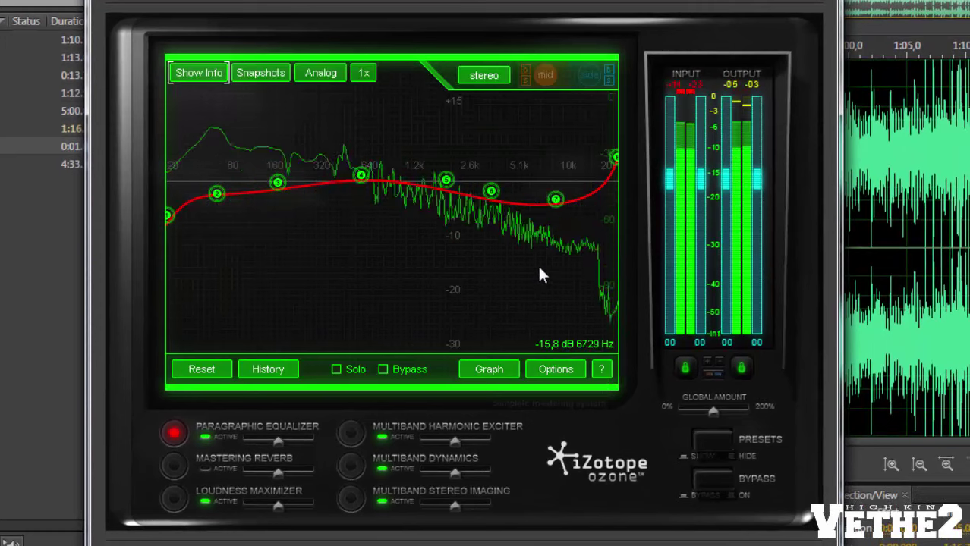
- Flatten the paragraphic equalizer curve by raising bands 2, 3, 6 and 7, with band 2 at 62 Hz and band 6 at 3436 Hz, 0.5 dB
drag(556, 200, 493, 179)
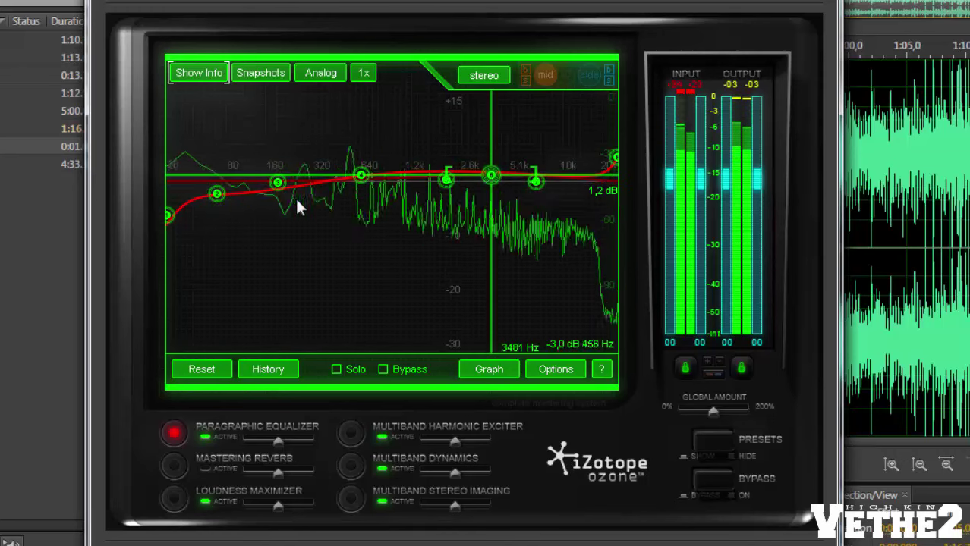
drag(278, 186, 265, 169)
drag(216, 194, 223, 179)
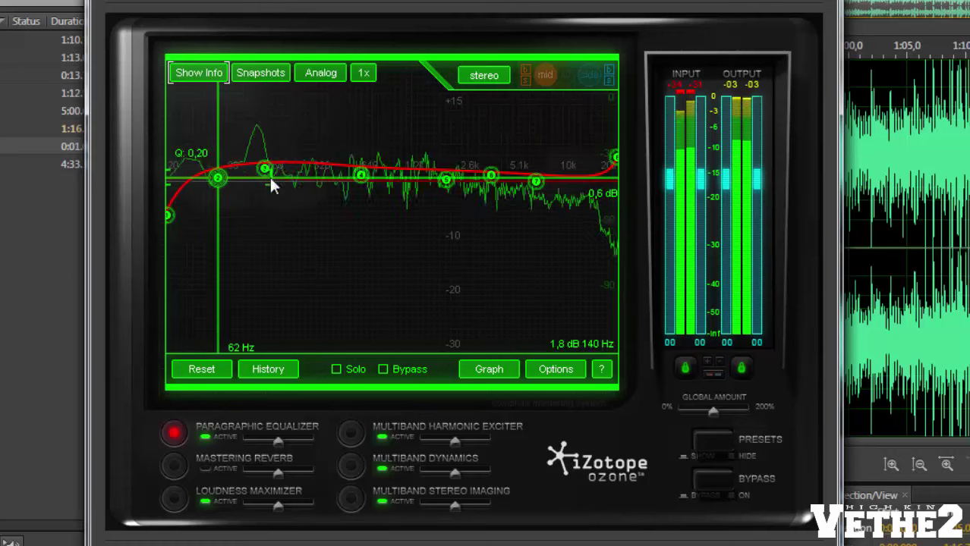
mouse_move(273, 175)
mouse_down()
mouse_move(255, 179)
mouse_move(258, 169)
mouse_move(276, 179)
mouse_up()
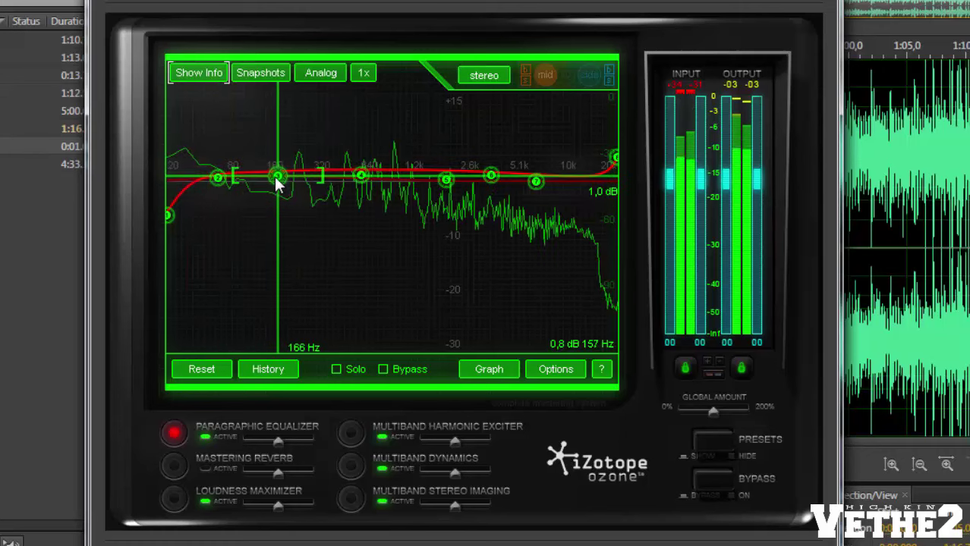
click(537, 184)
drag(548, 186, 492, 189)
click(492, 177)
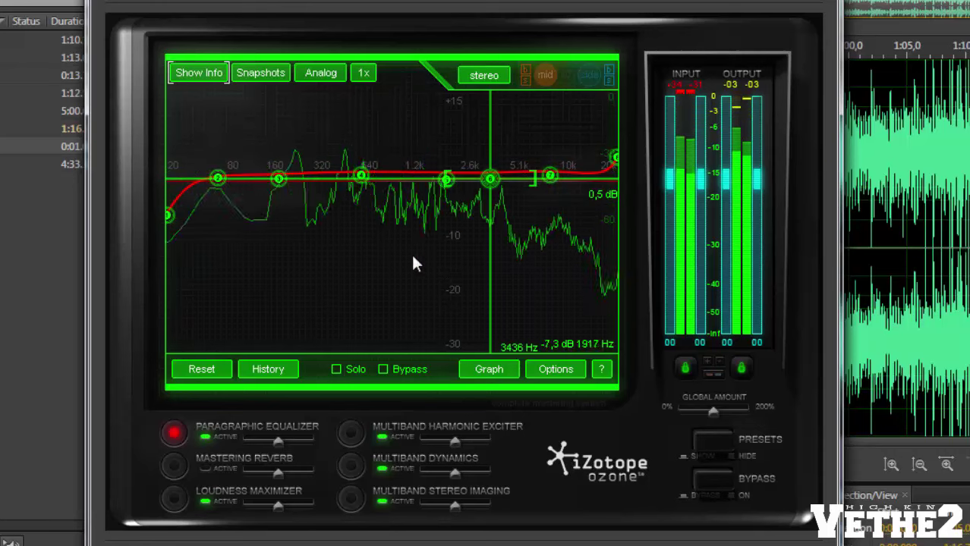
- Review Ozone's maximizer, exciter, dynamics and stereo imaging modules and apply the effect to the whole mixdown
click(173, 498)
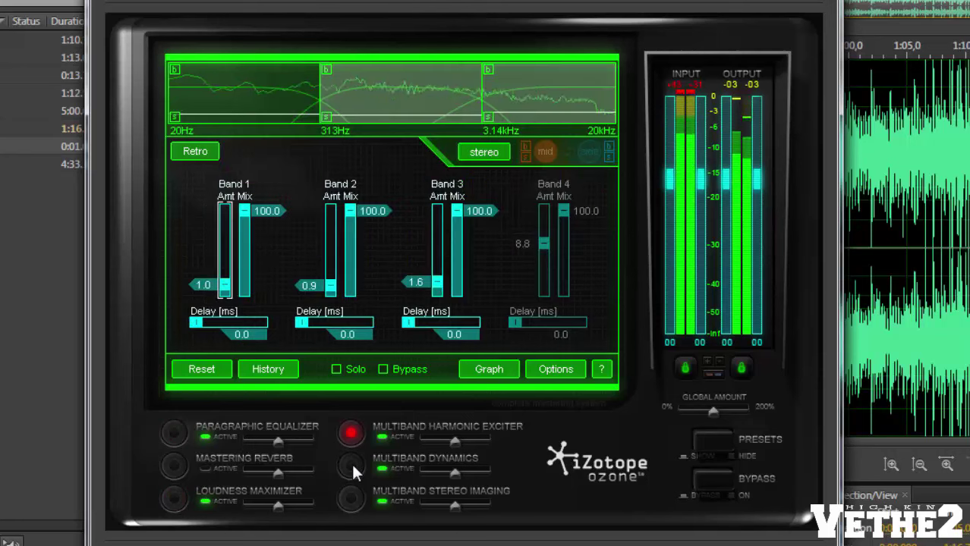
click(351, 462)
click(352, 497)
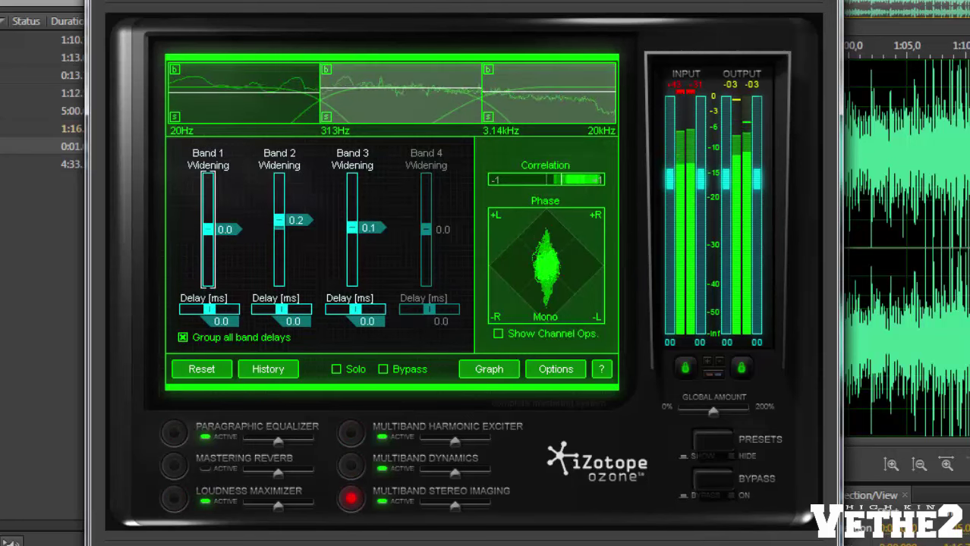
click(673, 540)
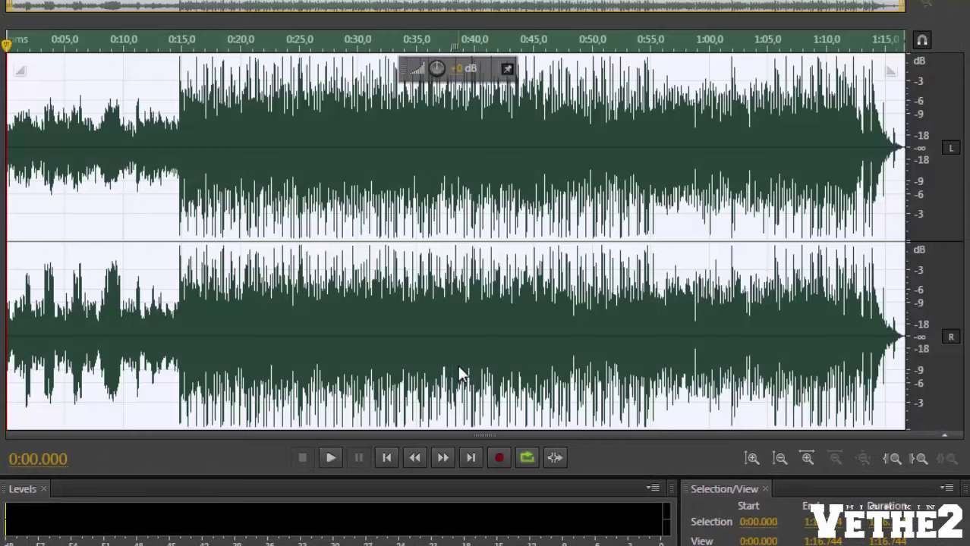
click(255, 232)
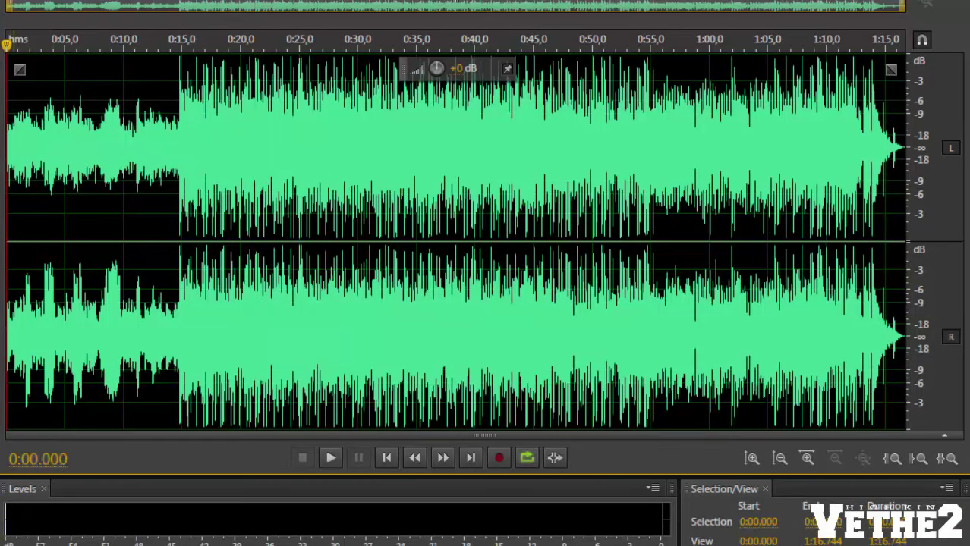
- Save the mastered mixdown to the Desktop as "Trach - HighKin.wav" in Wave PCM format
key(ctrl+shift+s)
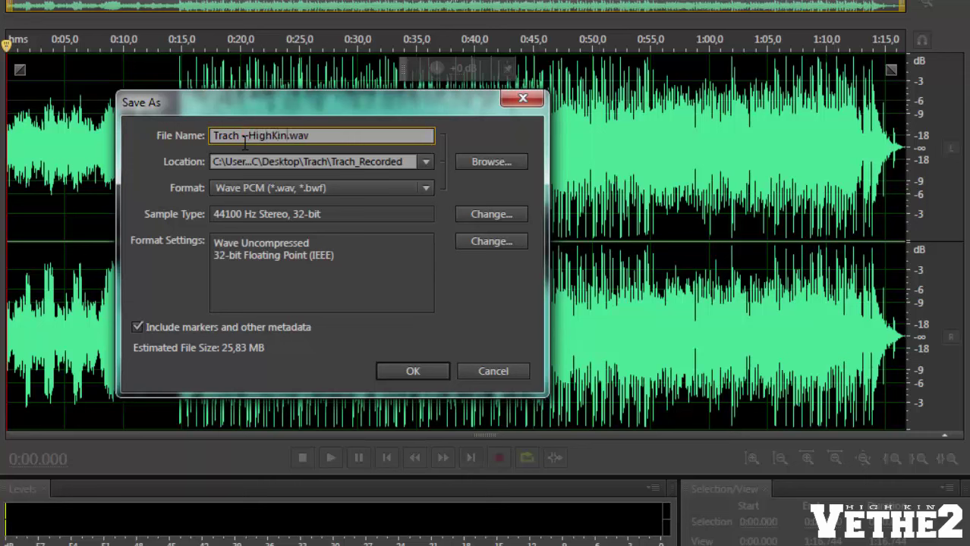
click(422, 161)
click(353, 203)
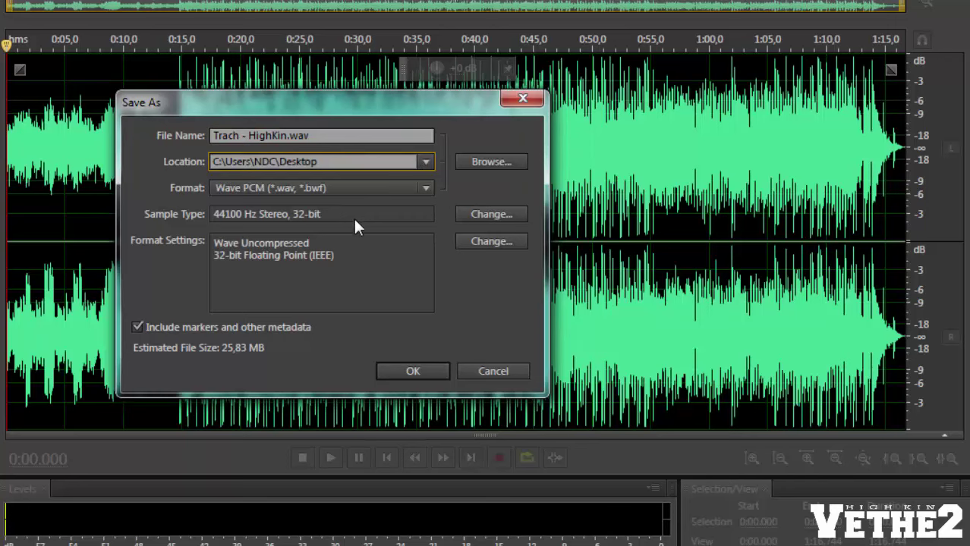
click(412, 371)
- Save a copy of the mastered mixdown to the Desktop as "Trach - HighKin.mp3" in MP3 Audio format at 320 Kbps CBR
key(ctrl+shift+s)
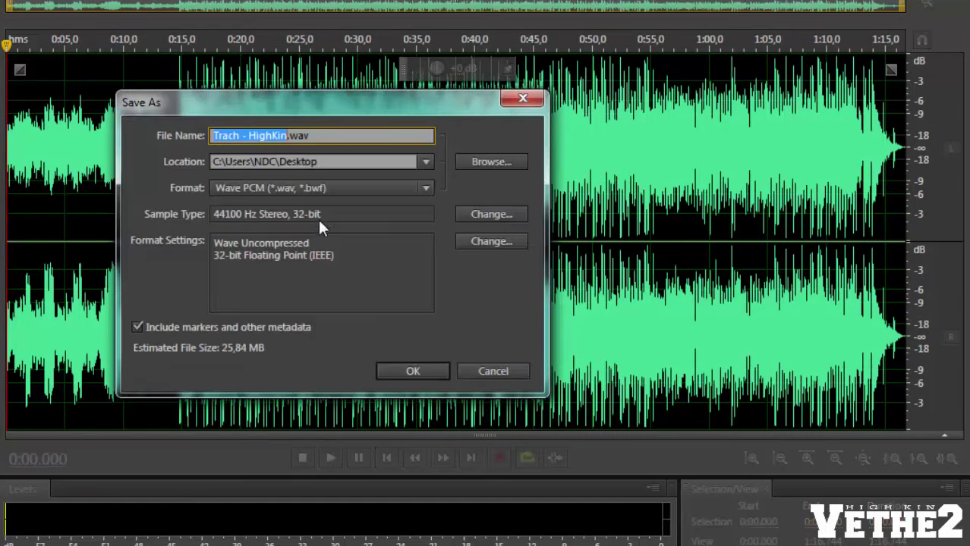
click(324, 188)
click(46, 344)
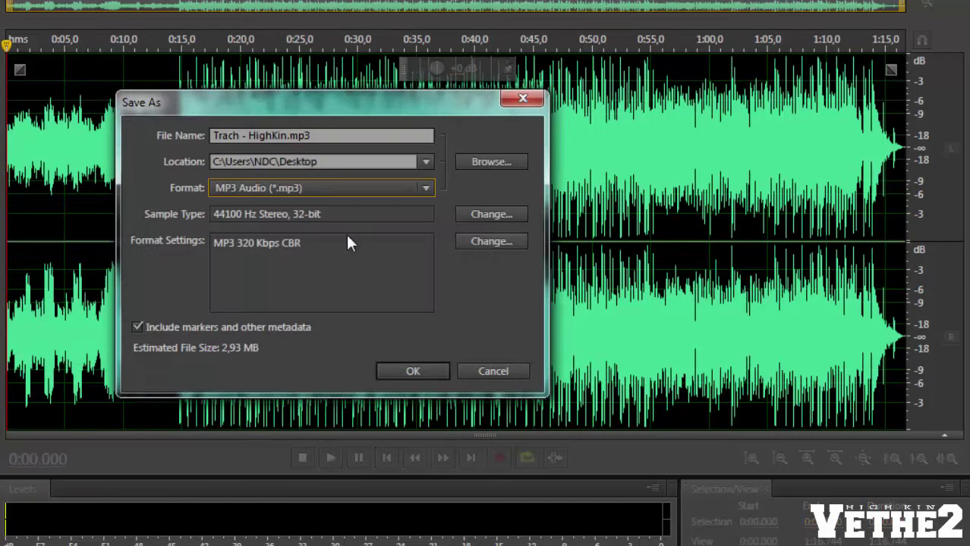
click(417, 372)
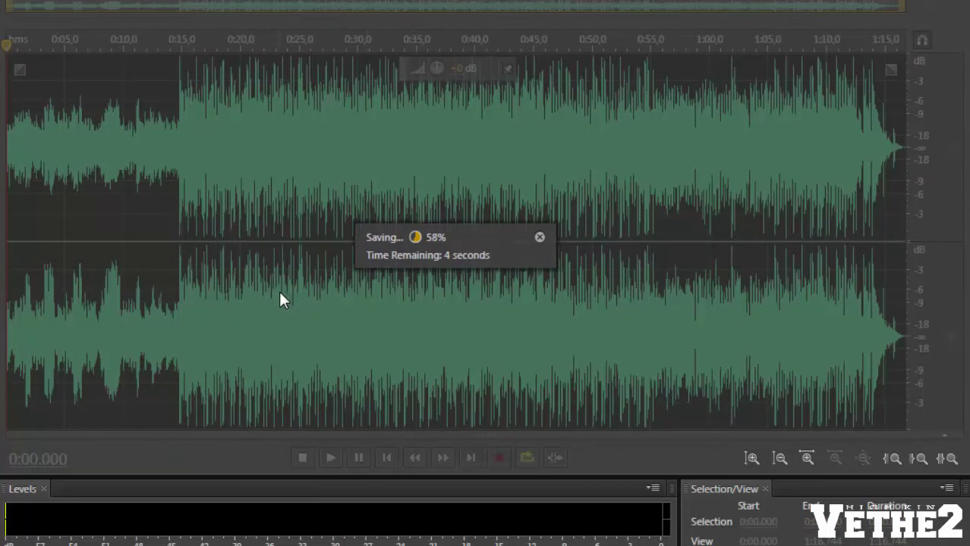
- Play the mastered file from the beginning and turn off loop playback
key(space)
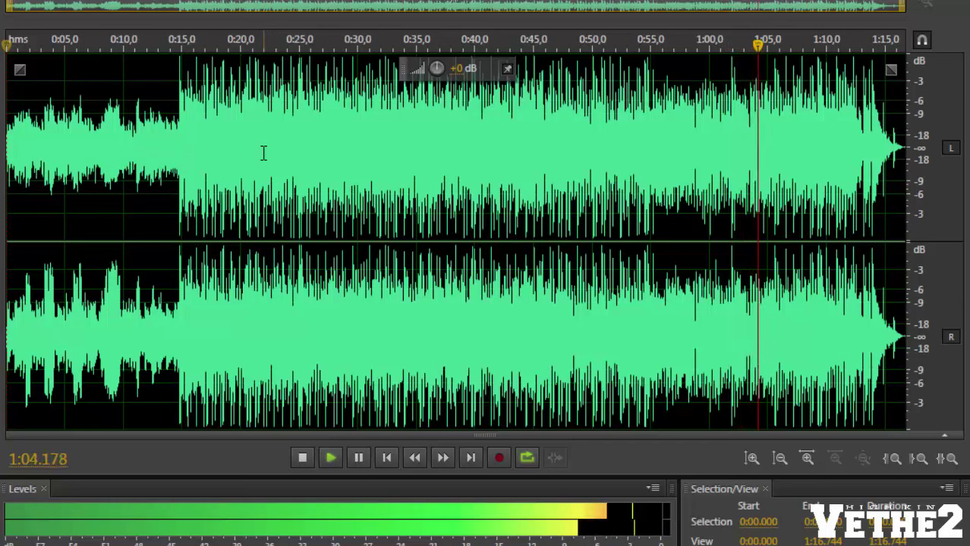
click(527, 458)
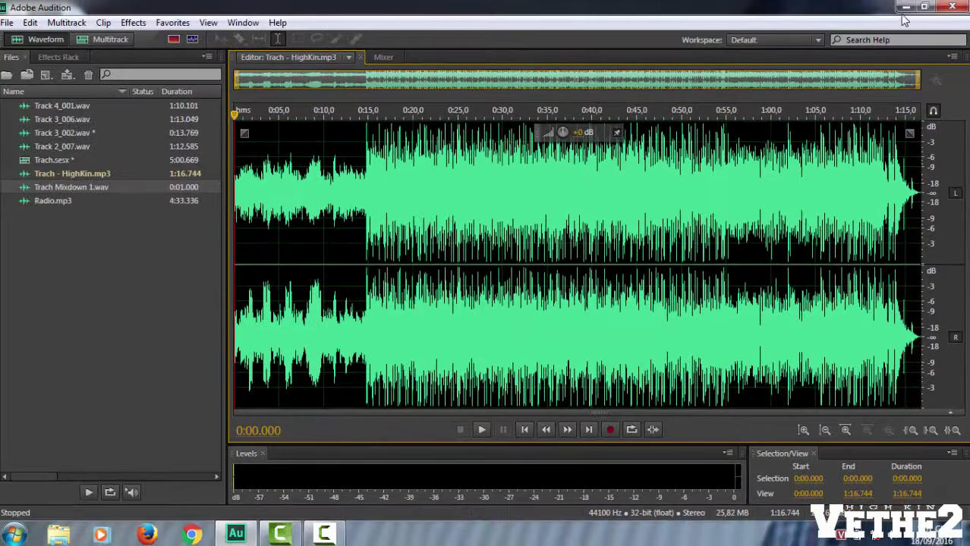
- Switch to the desktop, play the exported "Trach - HighKin" file in Windows Media Player and move the player toward the screen's center
click(905, 9)
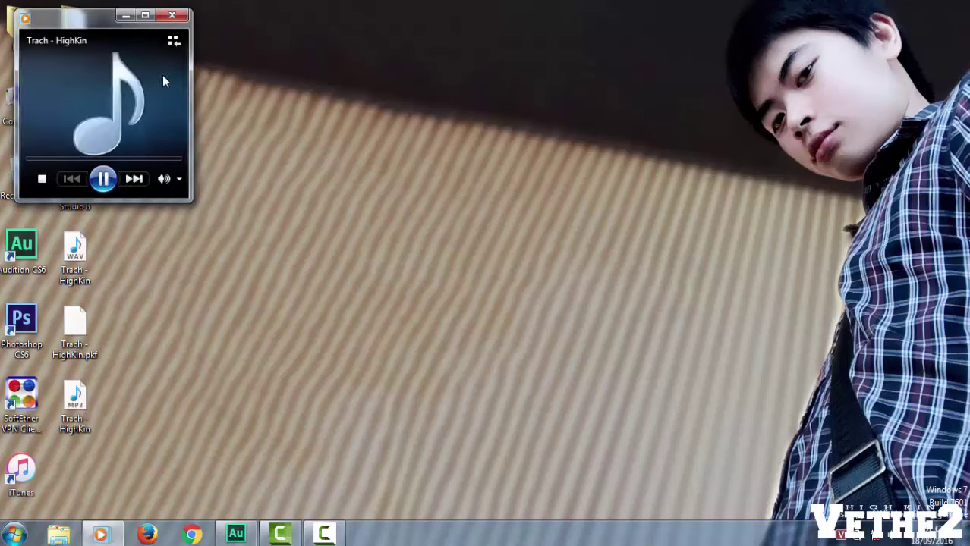
drag(125, 38, 388, 87)
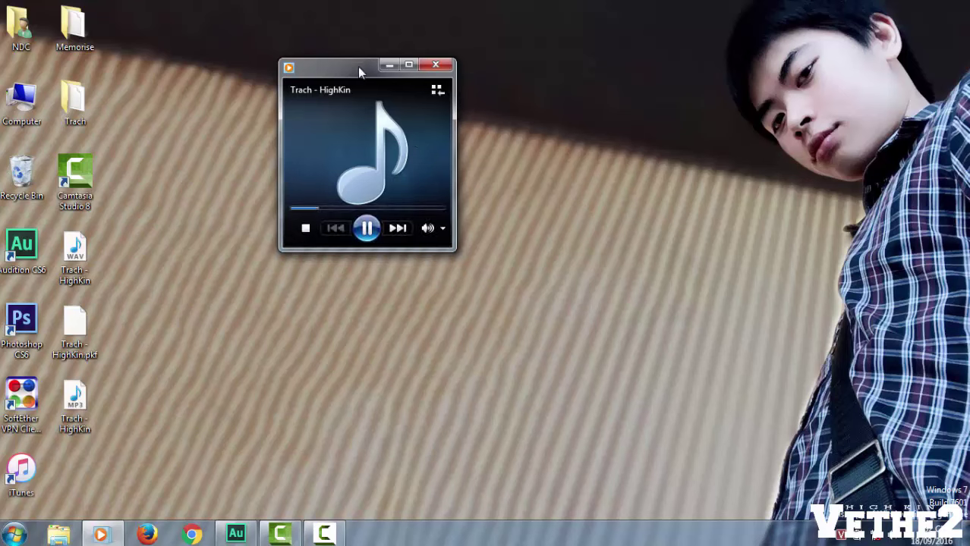
drag(359, 70, 488, 151)
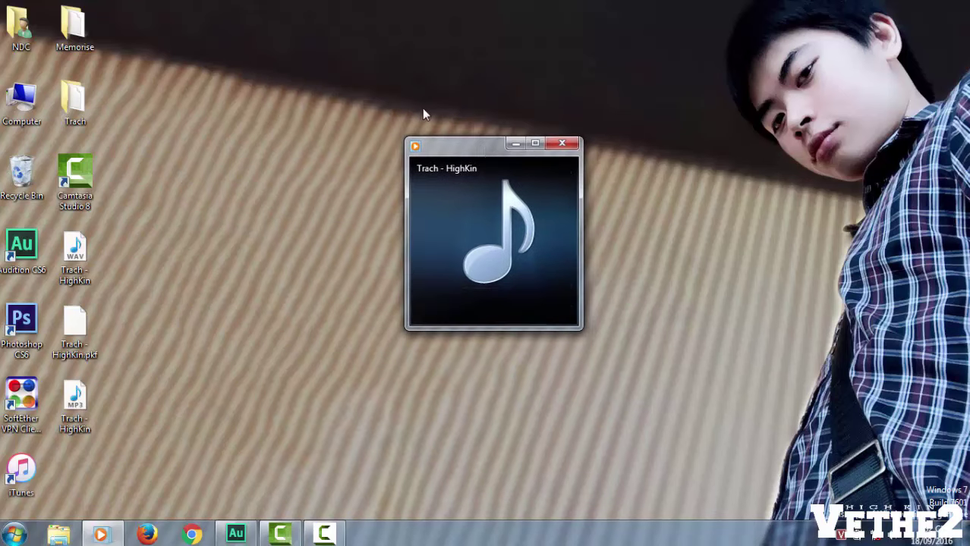